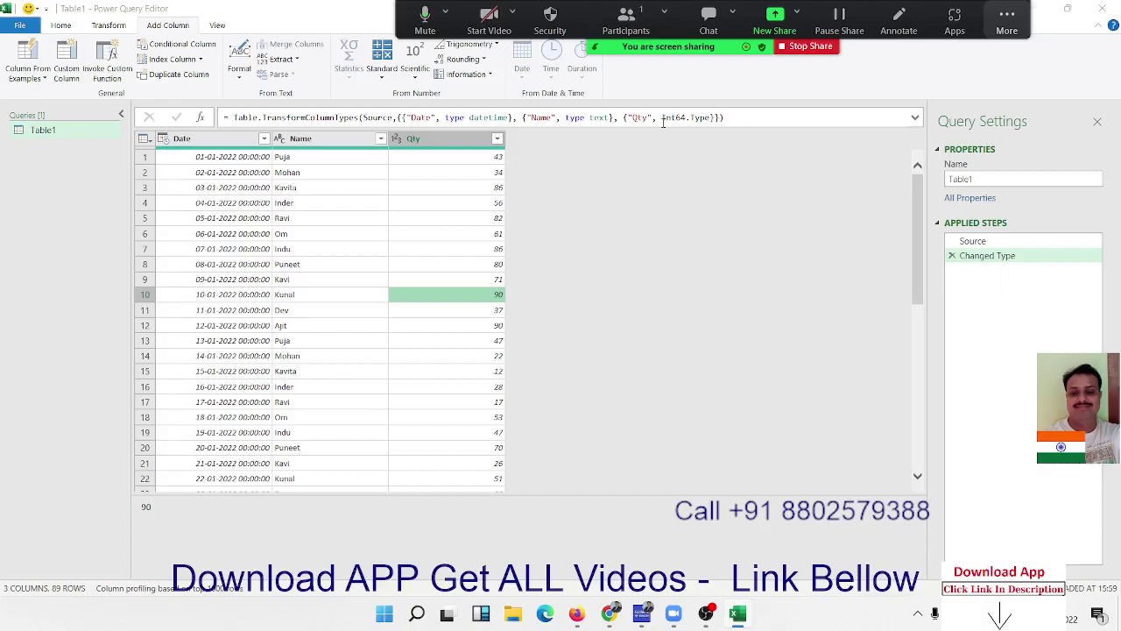
Select the Date column and a Name cell, then start a new Custom Column
left_click(221, 156)
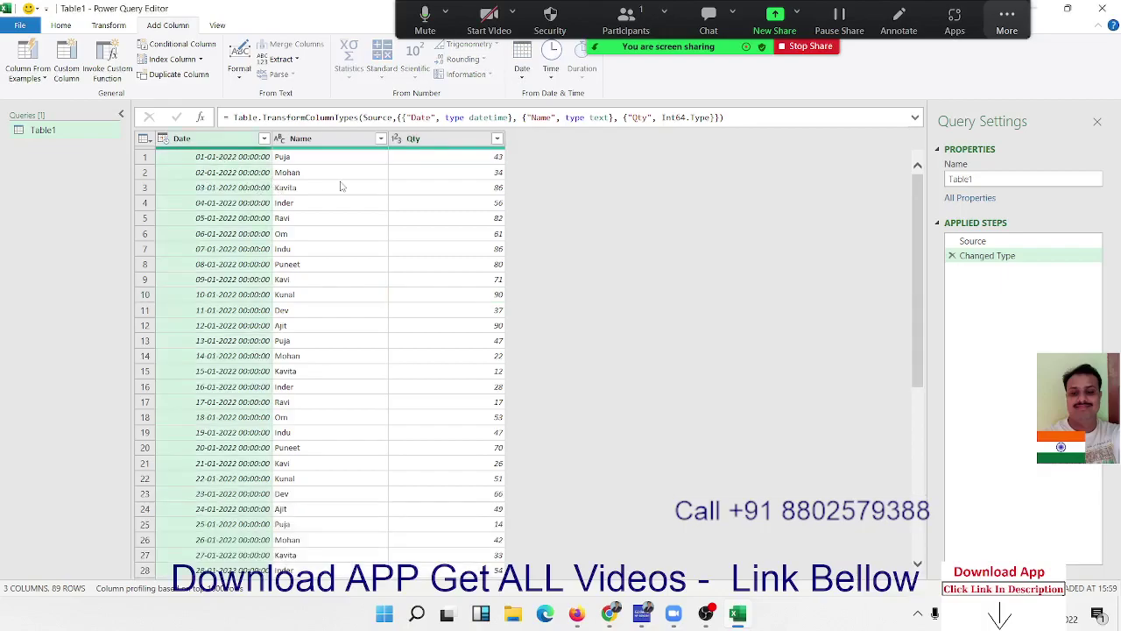
left_click(368, 173)
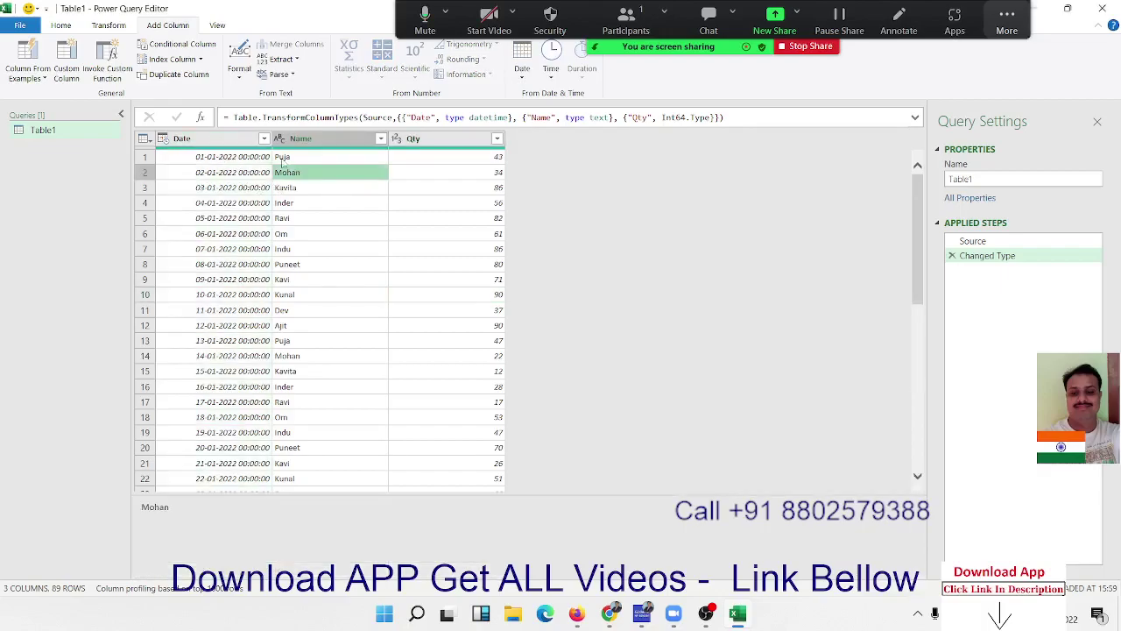
left_click(81, 82)
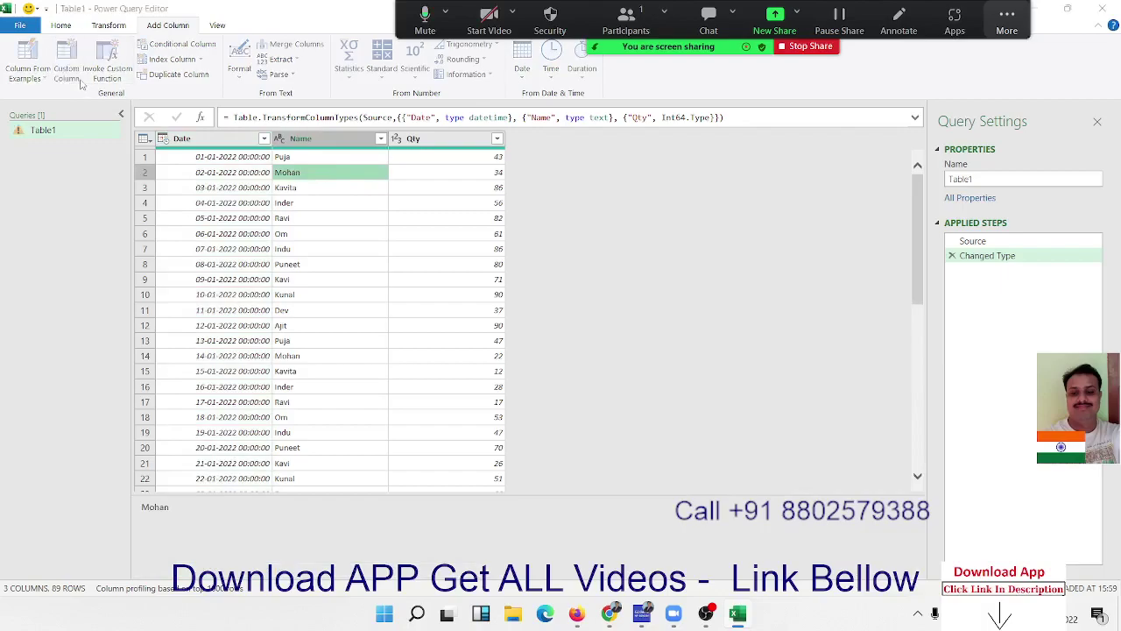
Create a custom column named Day with the formula Date.Day([Date])
left_click_drag(380, 222, 314, 226)
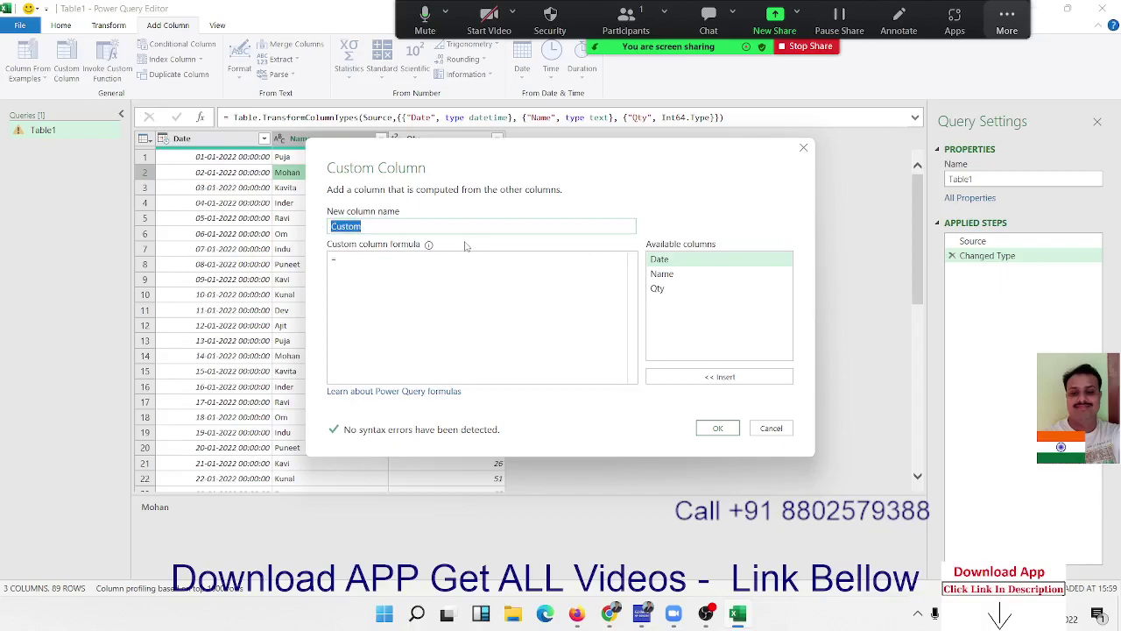
left_click_drag(450, 157, 492, 239)
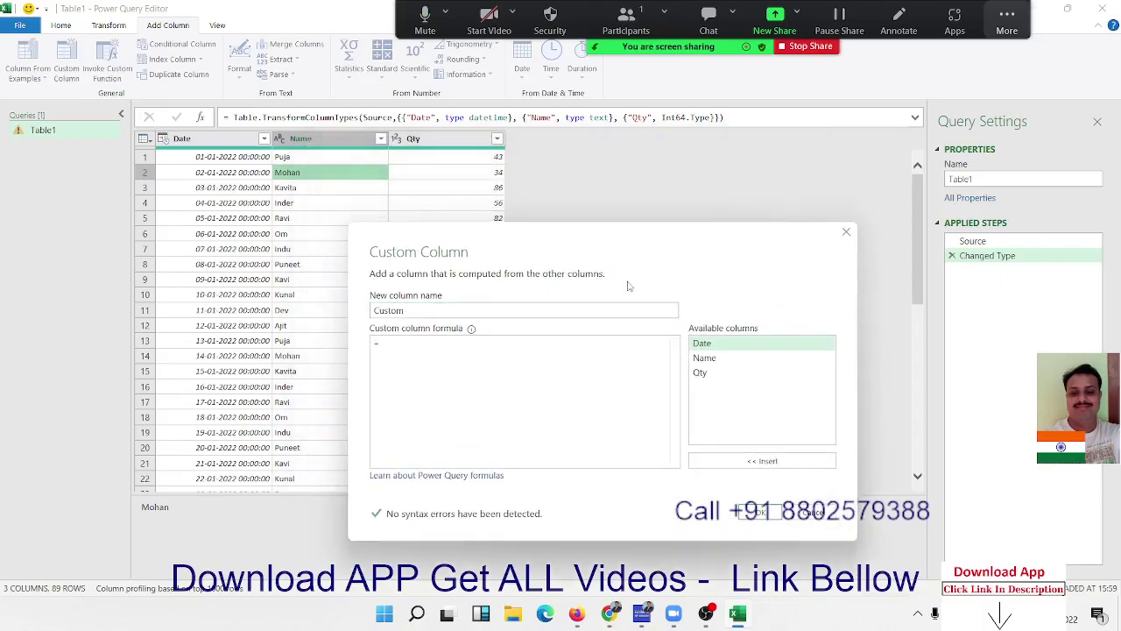
left_click_drag(569, 310, 310, 314)
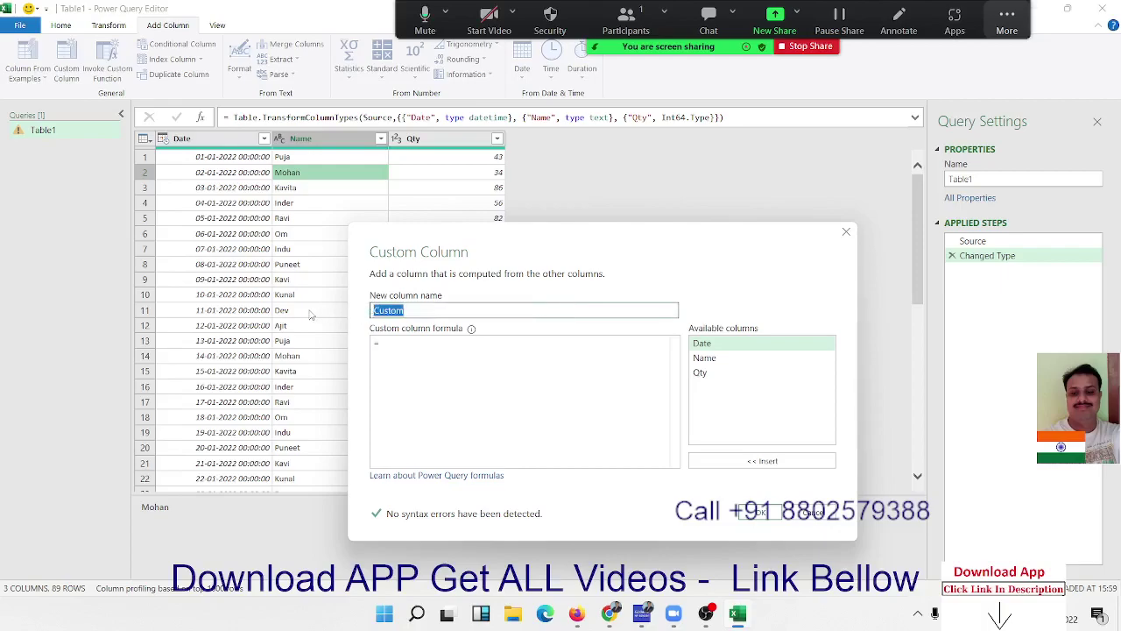
type("Day")
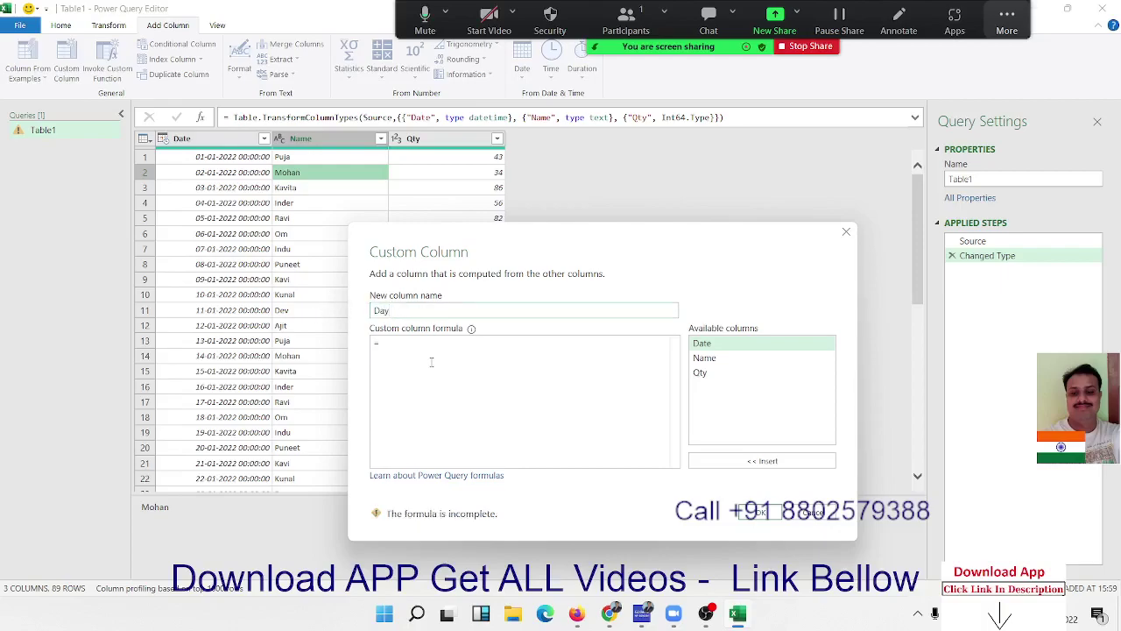
left_click(416, 350)
type("date")
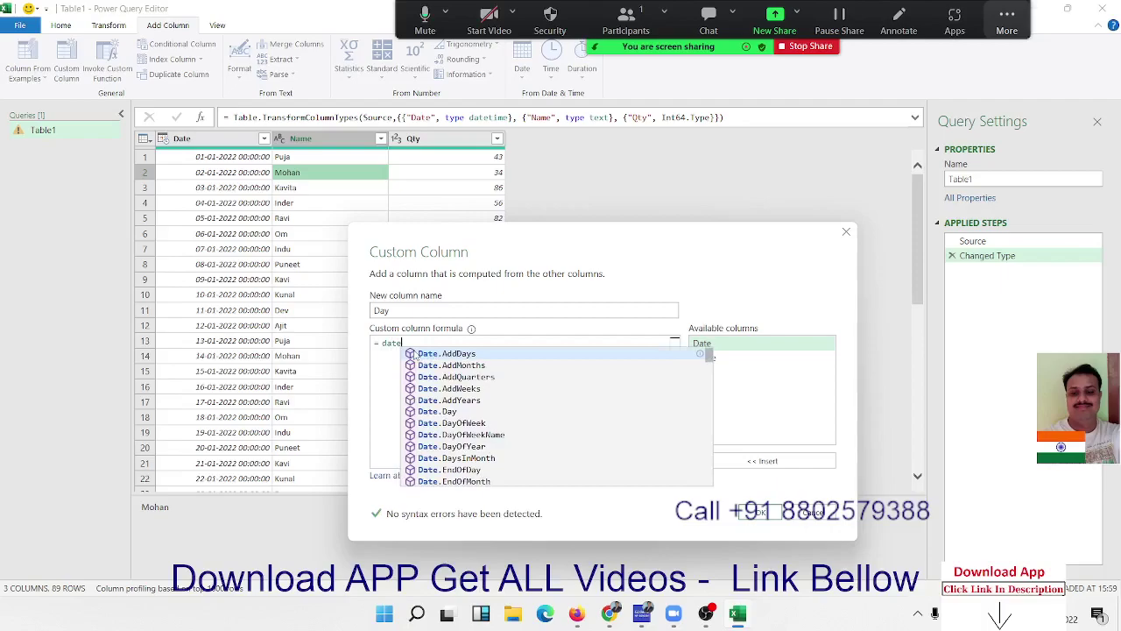
key("Down")
key("Down")
key("Down")
key("Down")
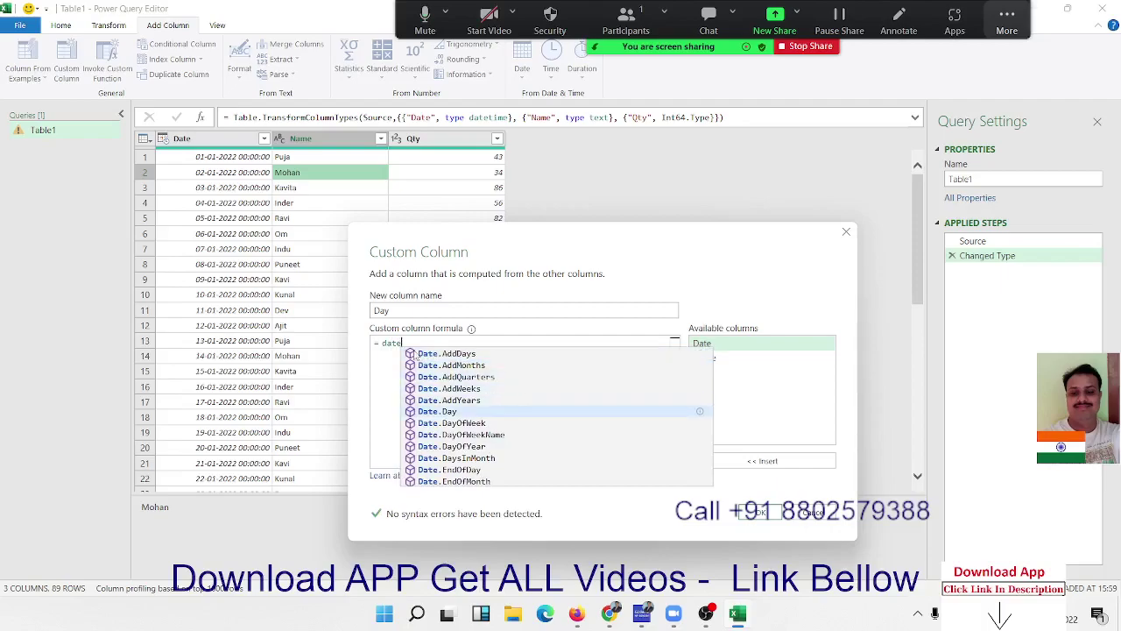
key("Tab")
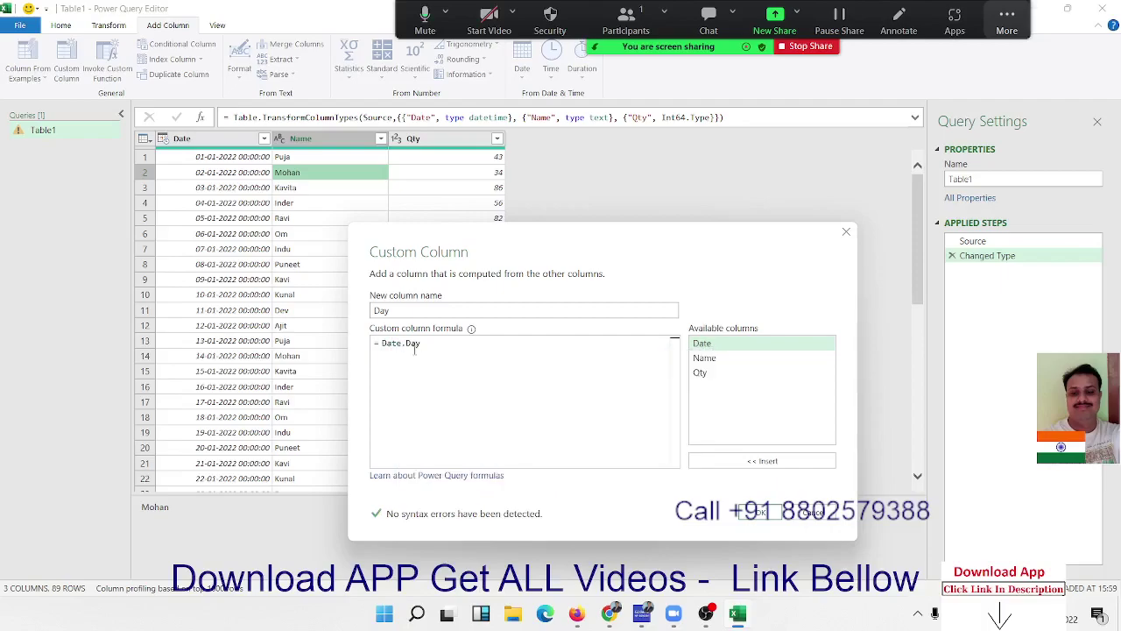
type("(")
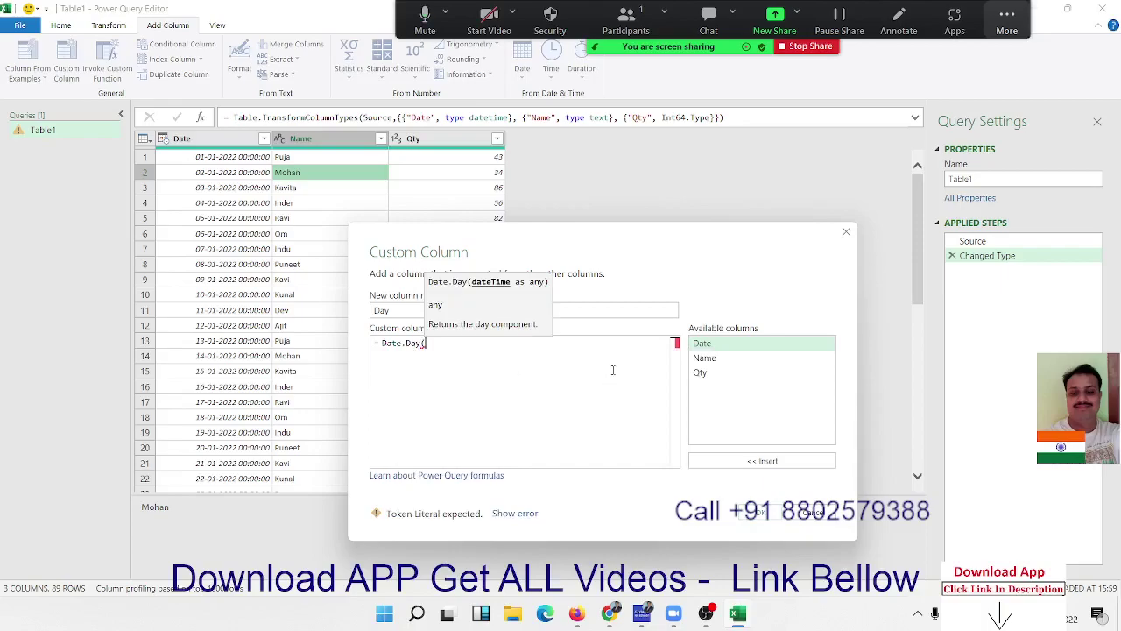
double_click(706, 345)
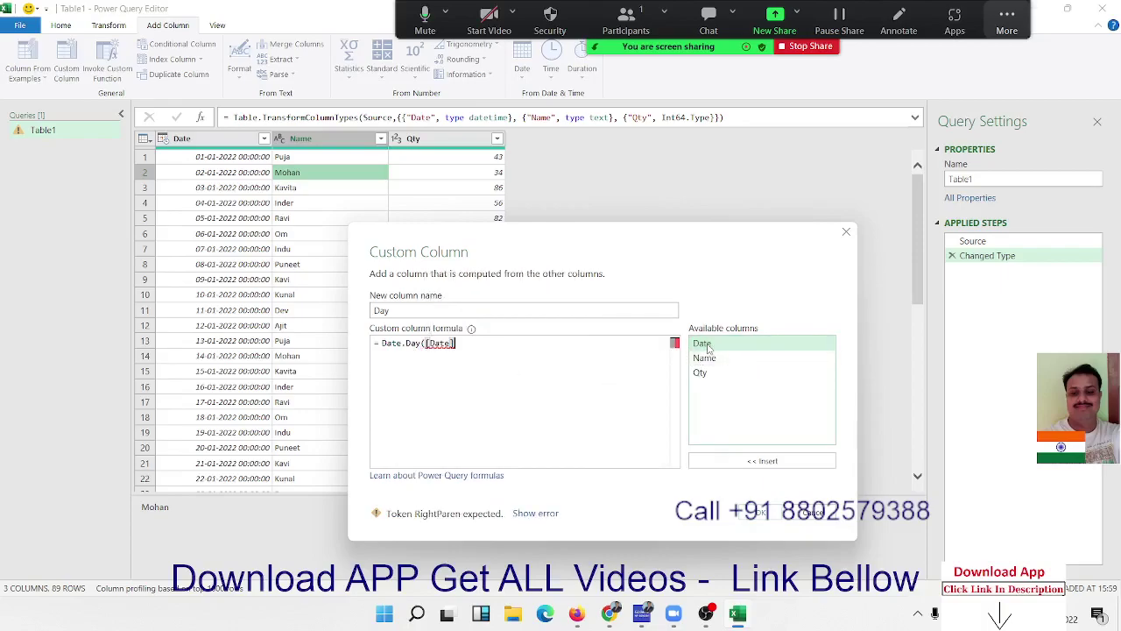
type(")")
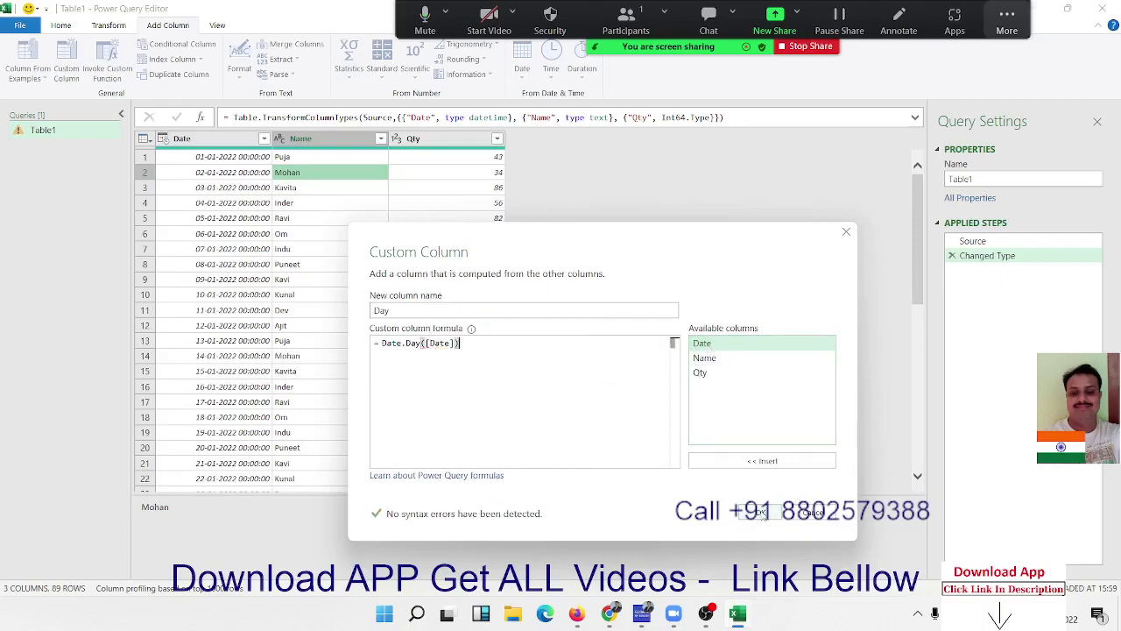
left_click(761, 512)
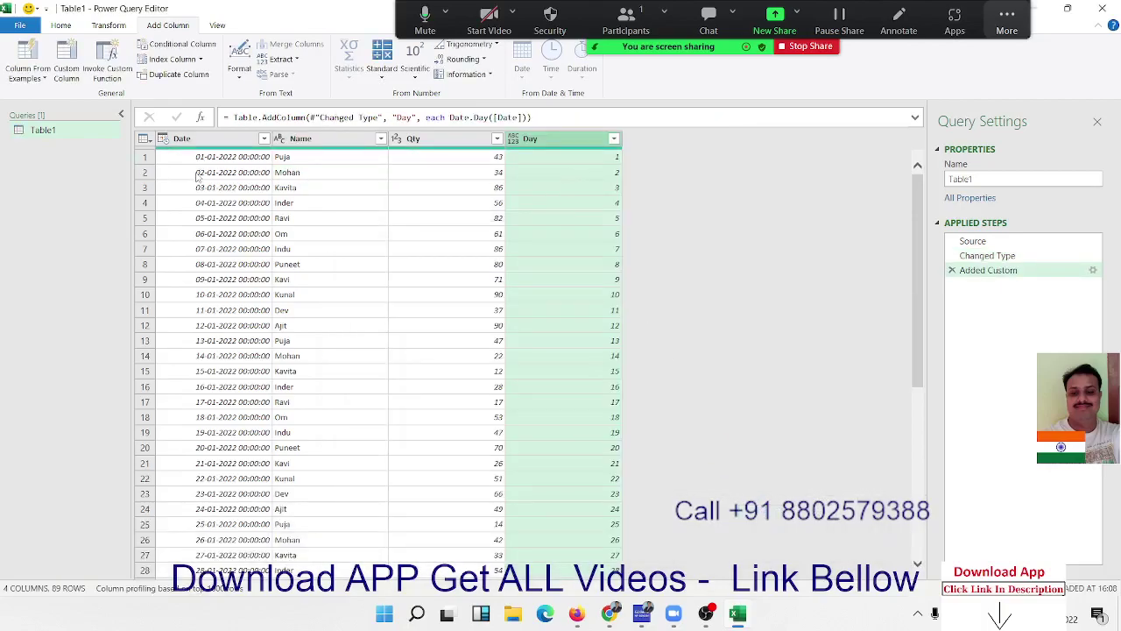
Review the Day values down the table and reopen the Custom Column dialog
scroll(590, 403, "down", 3)
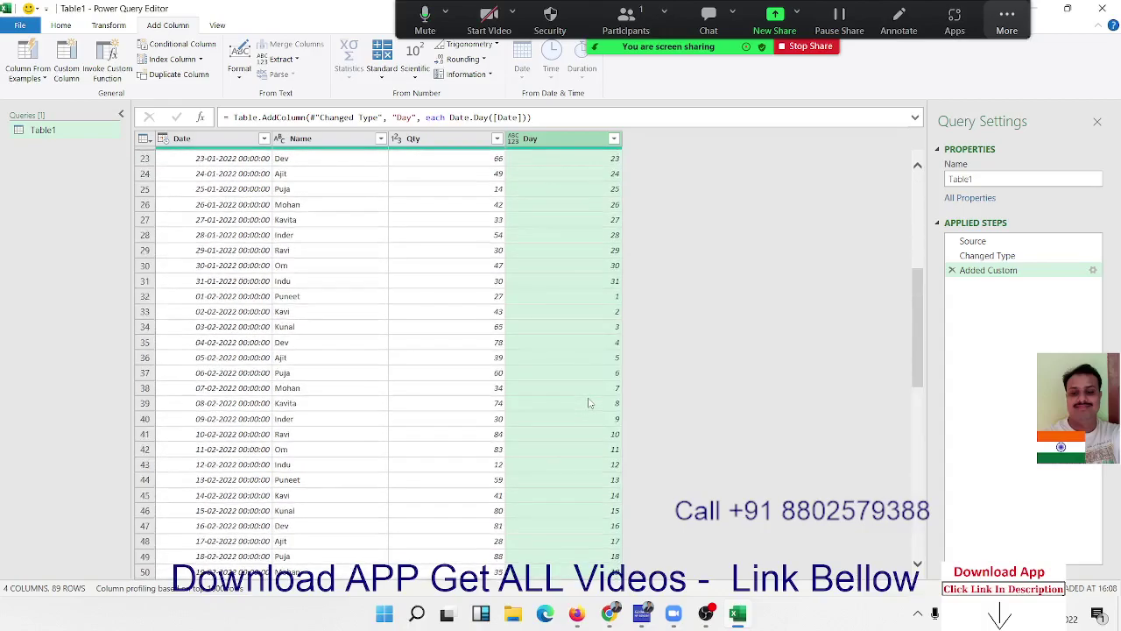
scroll(590, 403, "up", 3)
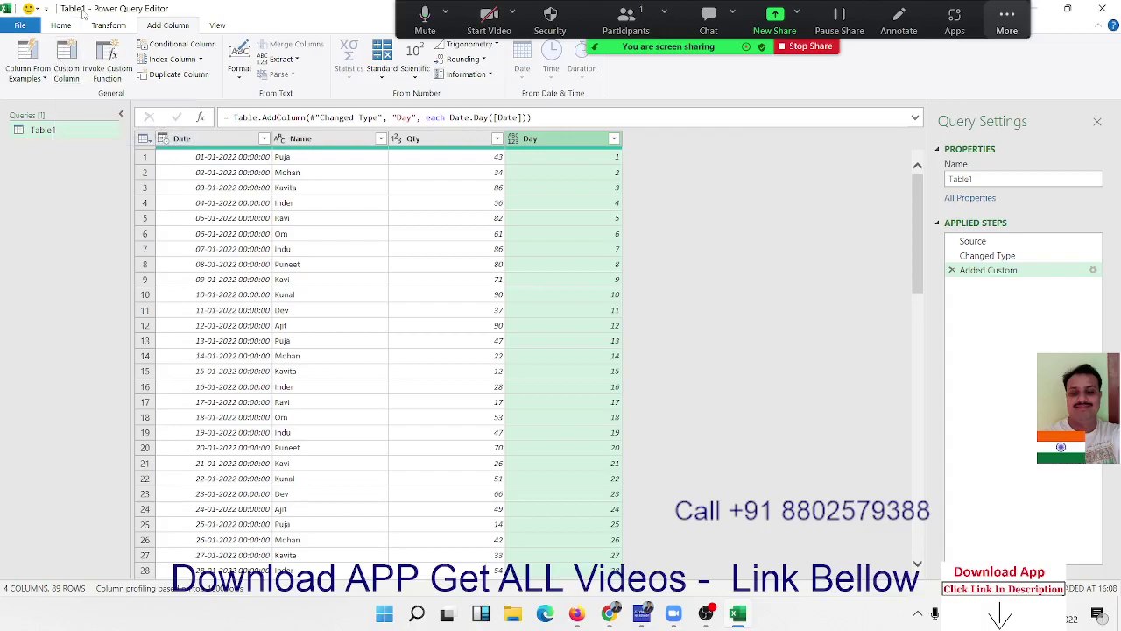
left_click(65, 66)
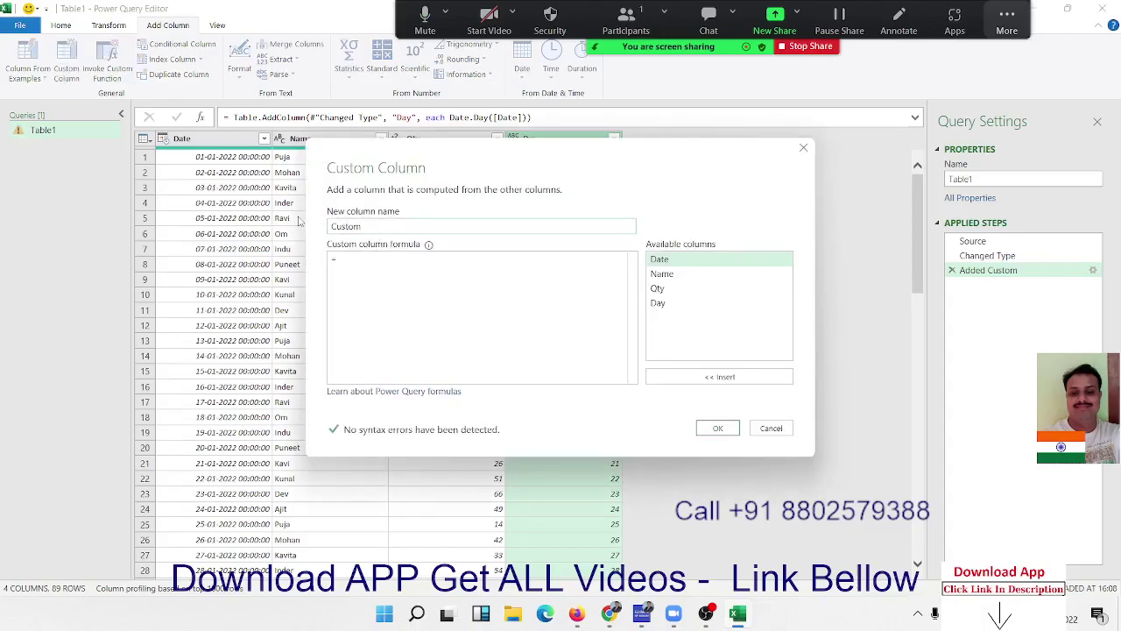
Name the new column WN and insert Date.DayOfWeekName into its formula
double_click(347, 226)
type("WN")
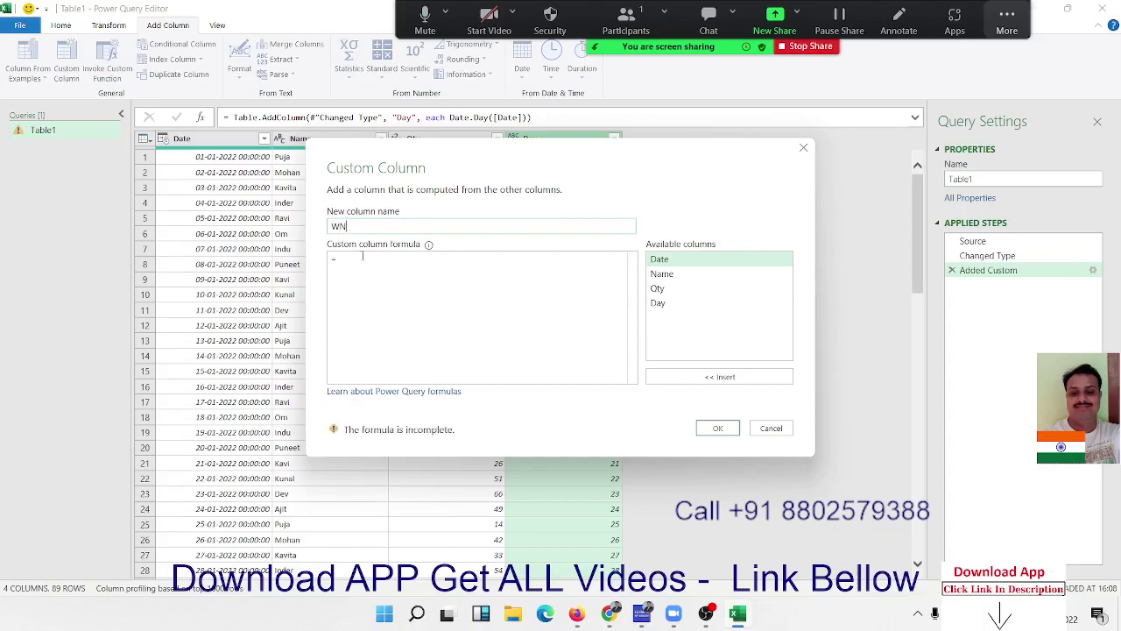
left_click(362, 257)
type("dat")
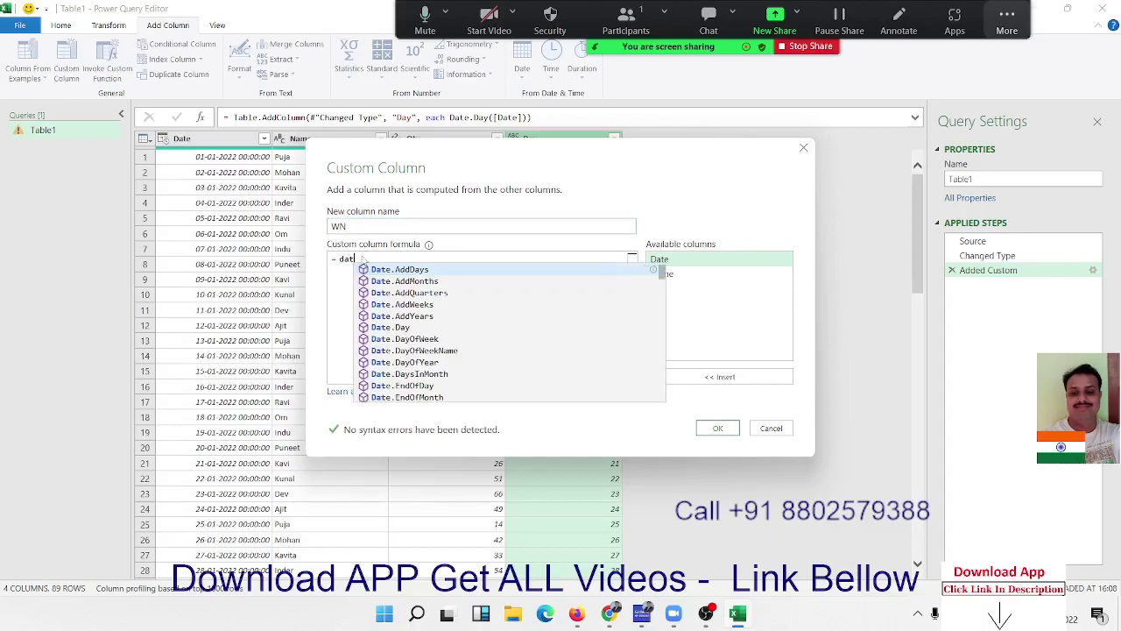
key("Down")
key("Down")
key("Down")
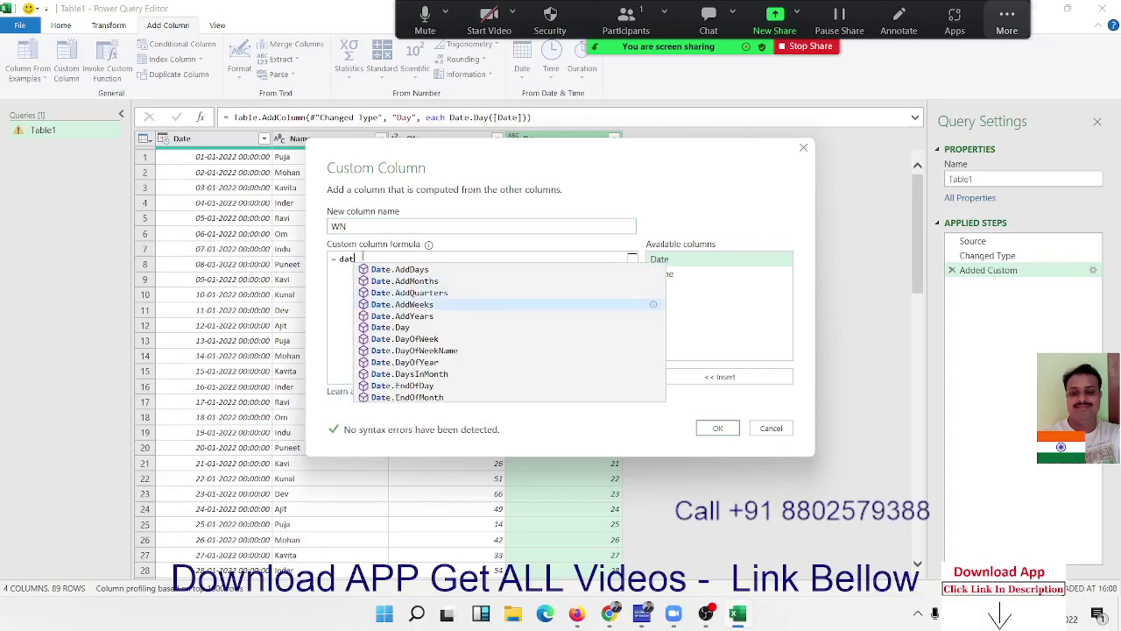
key("Down")
key("Down")
key("Down")
key("Down")
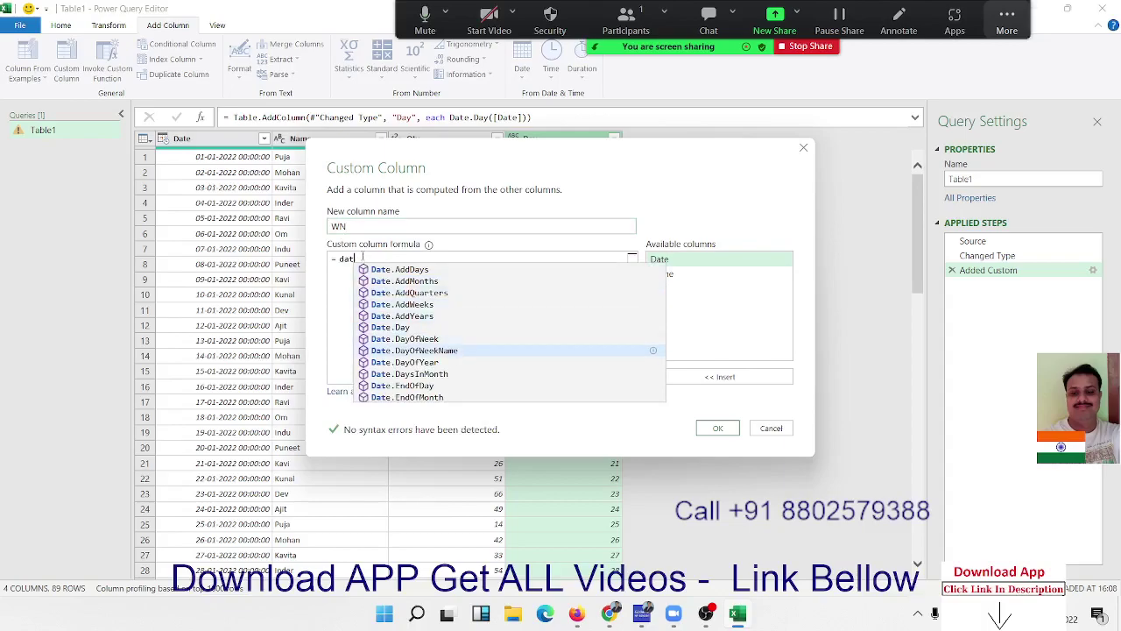
key("Tab")
Complete the formula as Date.DayOfWeekName([Date]) and create the WN column
right_click(363, 259)
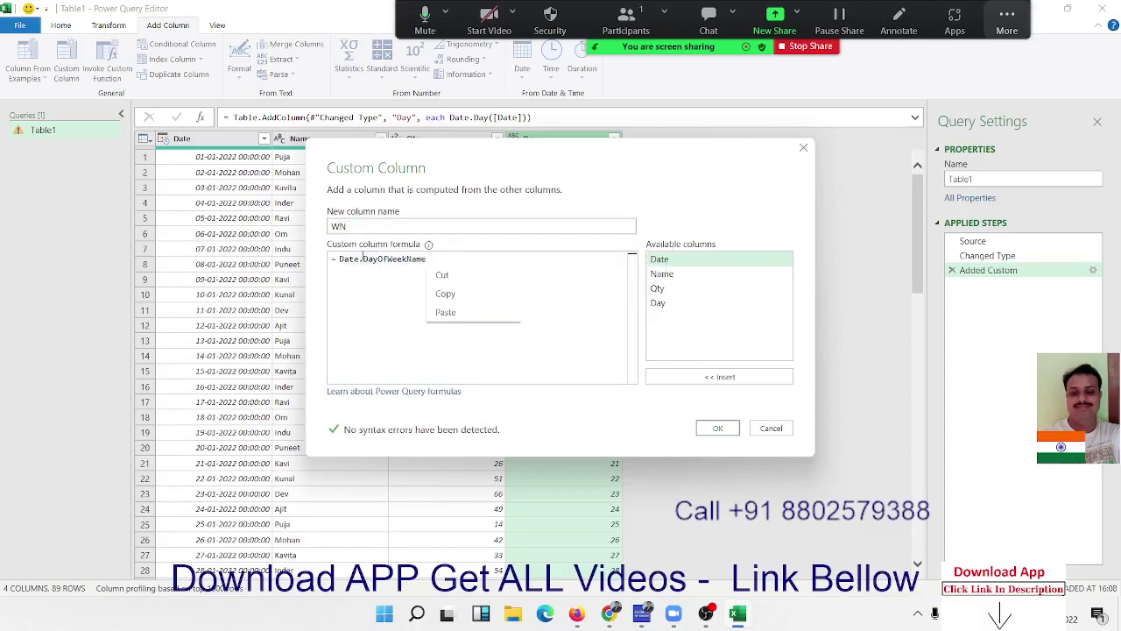
key("Escape")
type("(")
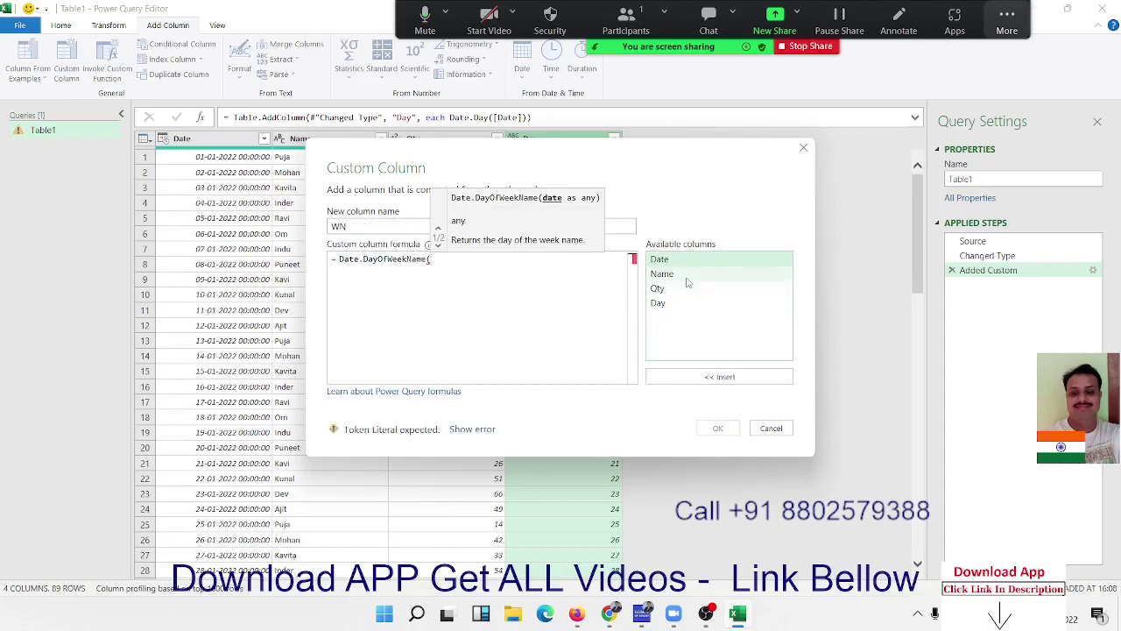
double_click(687, 264)
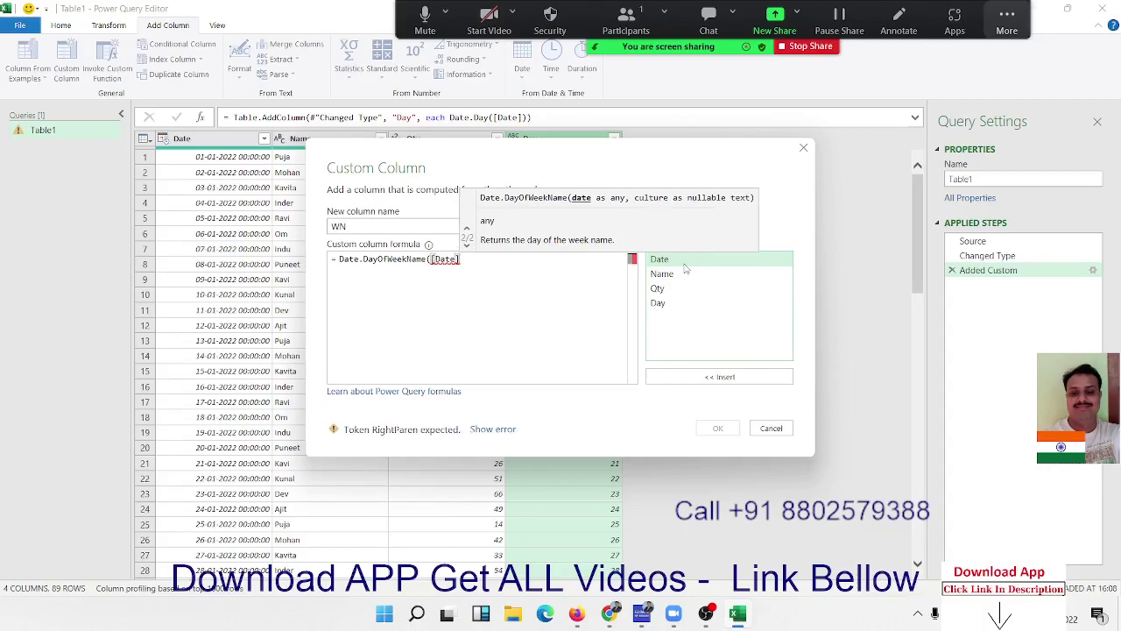
type(",")
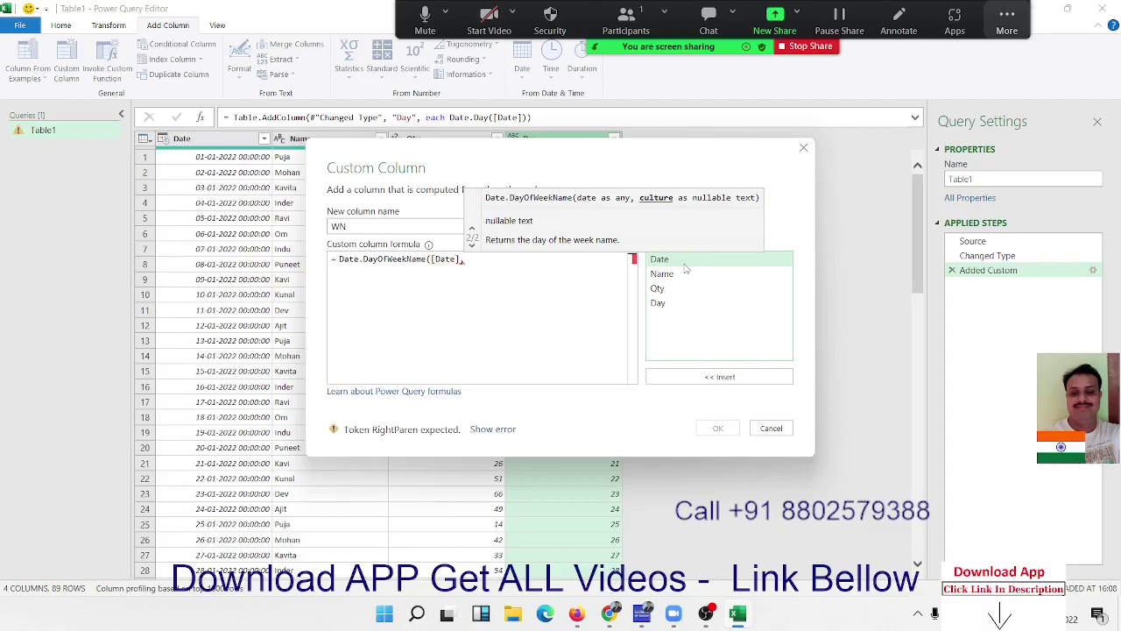
key("BackSpace")
type(")")
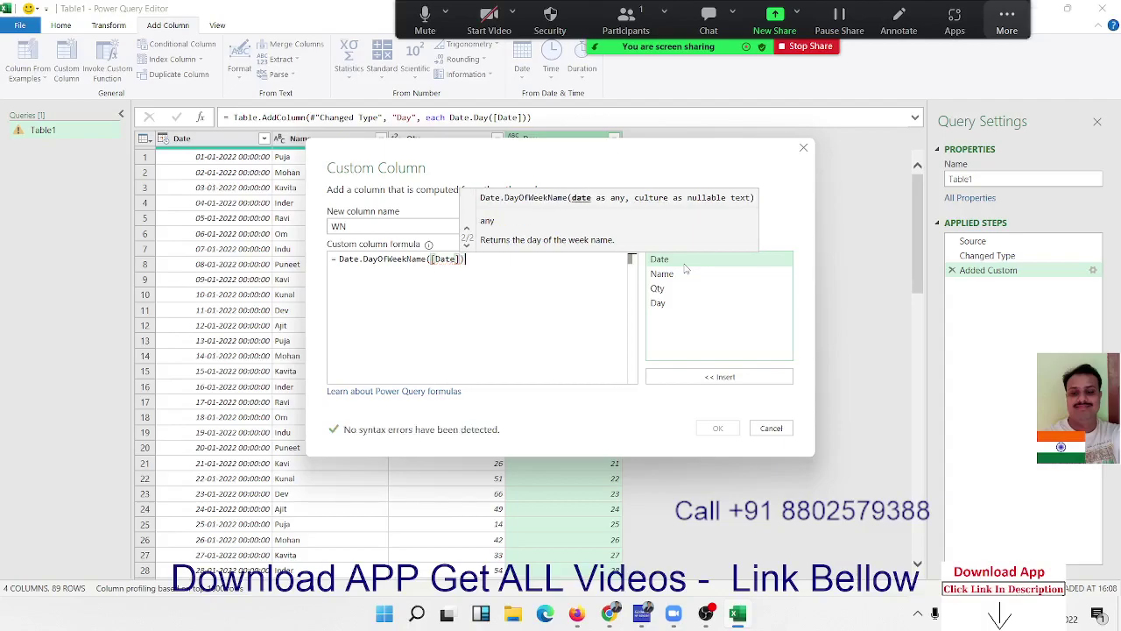
left_click(718, 427)
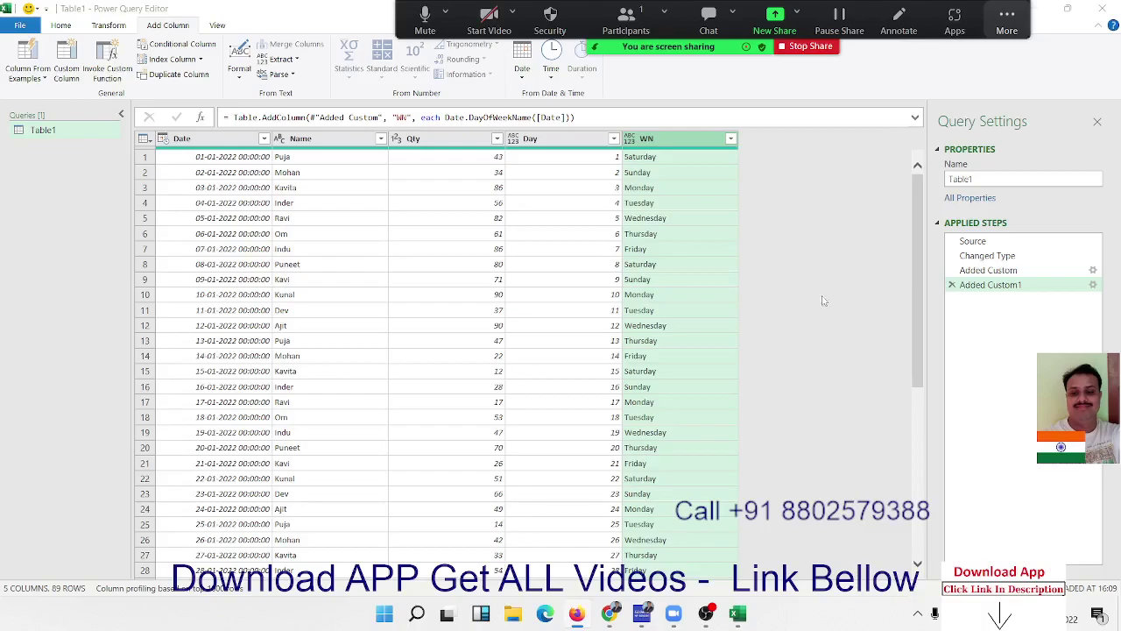
Open the Custom Column dialog from the Add Column tab
left_click(67, 72)
left_click(67, 70)
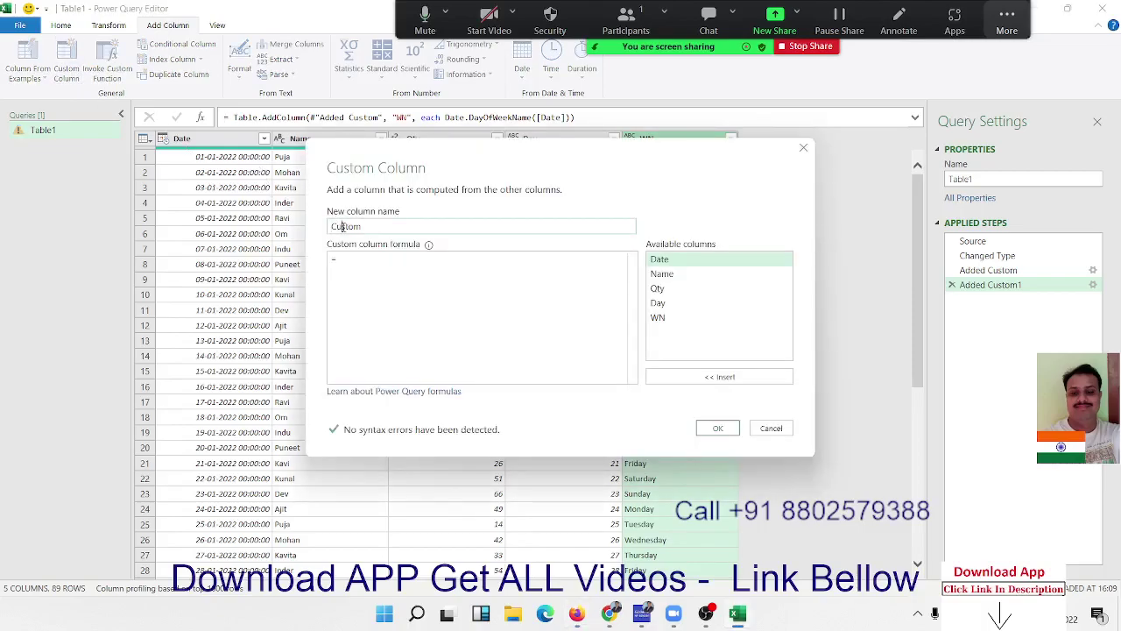
Create a DWN column with the formula Date.DayOfWeekName([Date])
double_click(344, 227)
type("DWN")
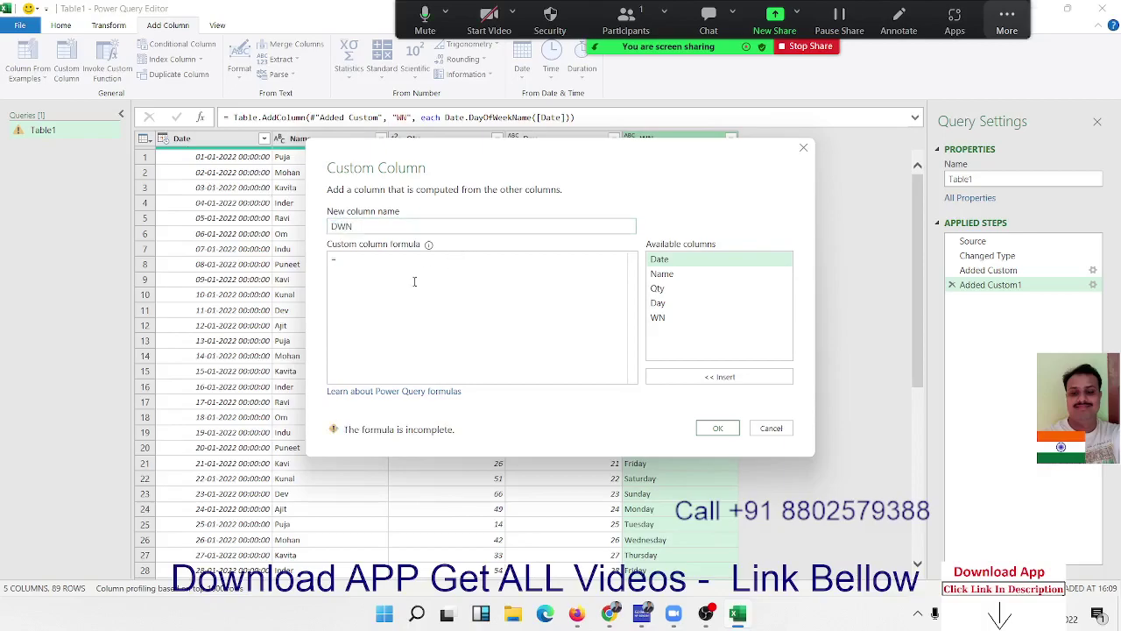
type("date")
key("Down")
key("Down")
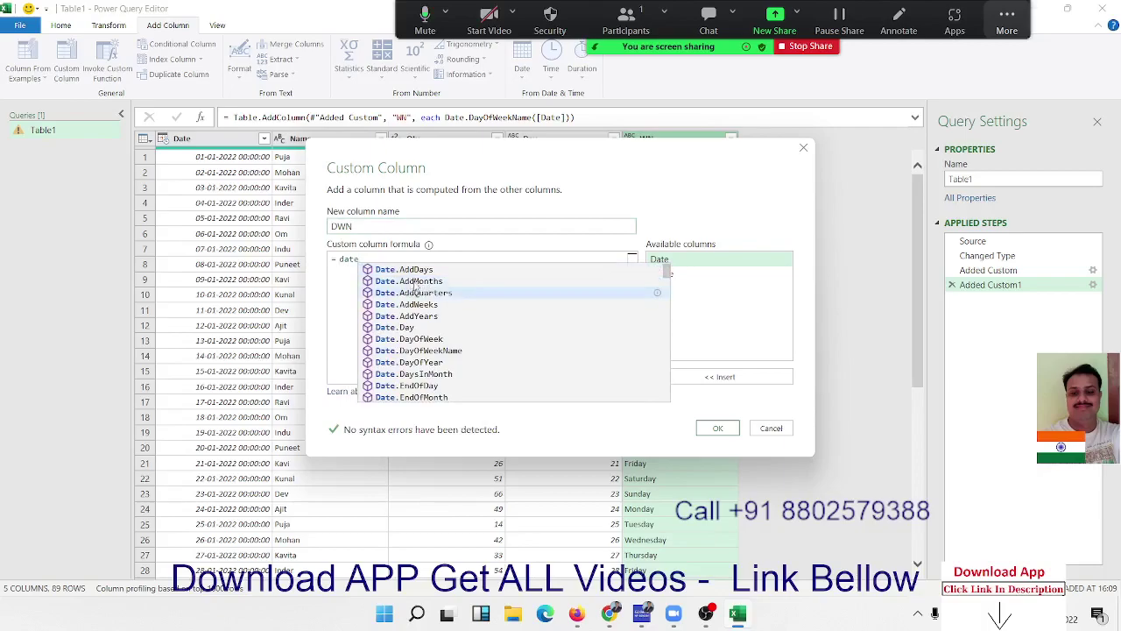
key("Down")
key("Down")
key("Down")
key("Down")
key("Down")
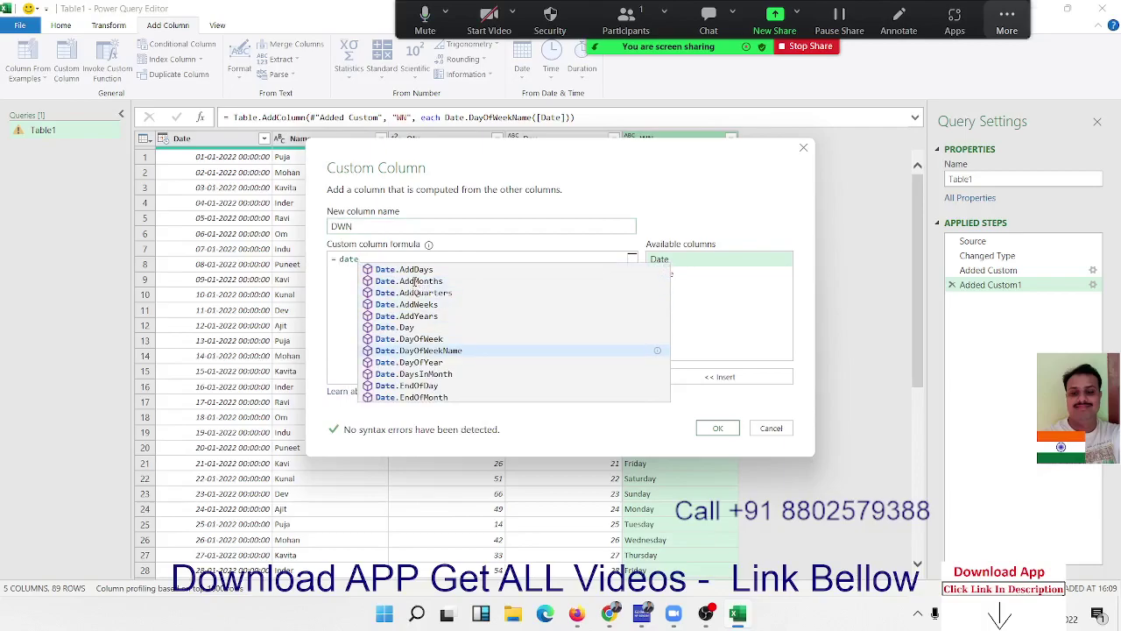
key("Tab")
type("(")
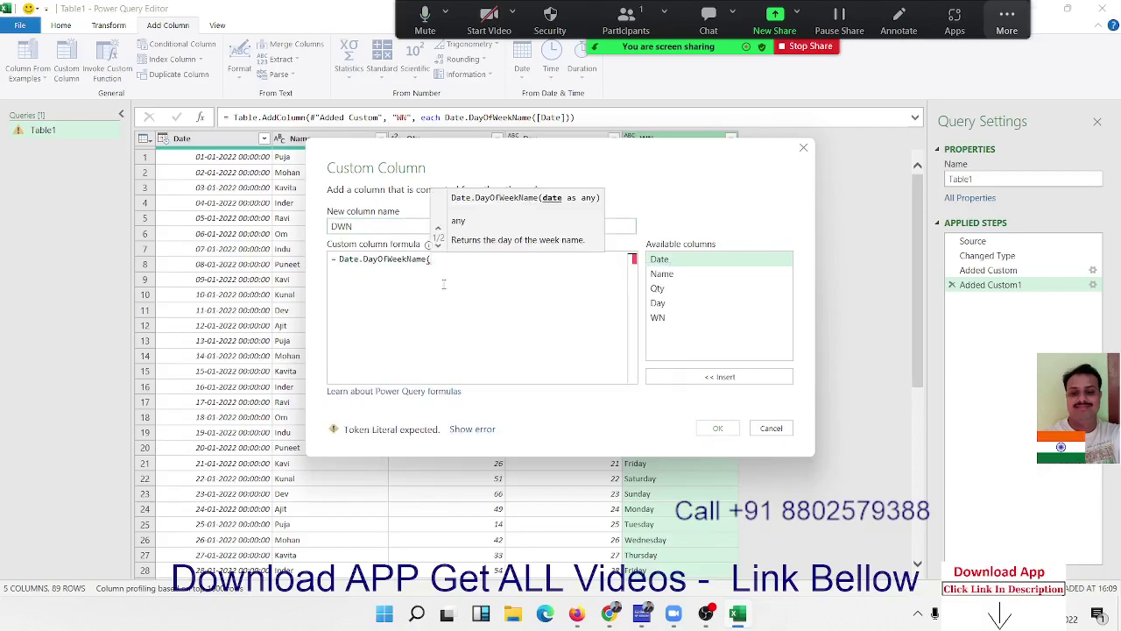
double_click(663, 263)
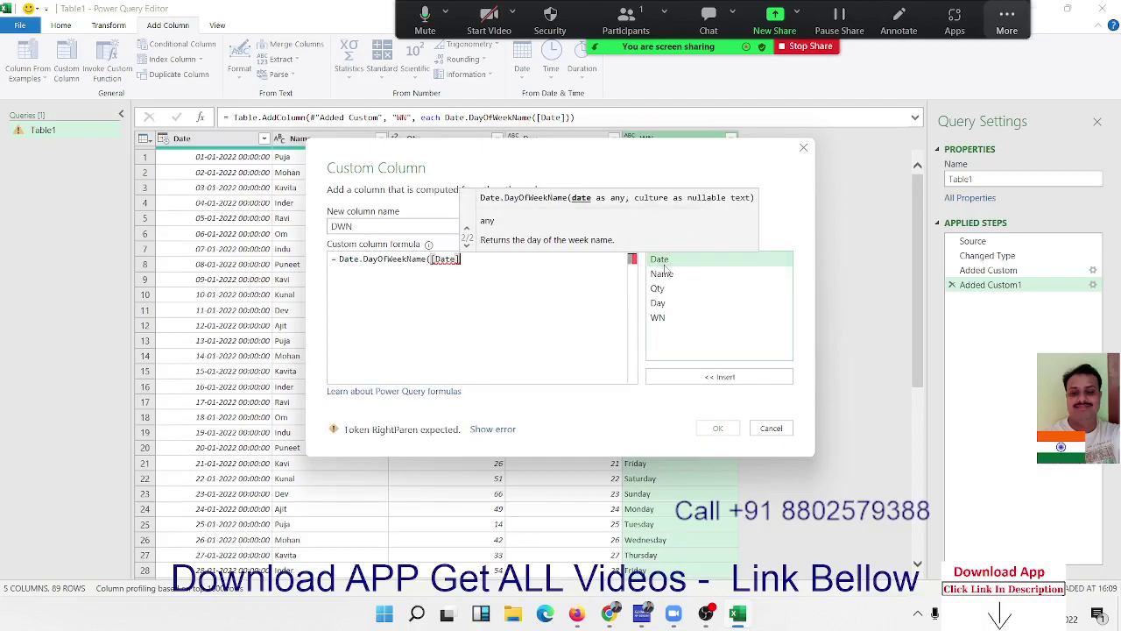
type(")")
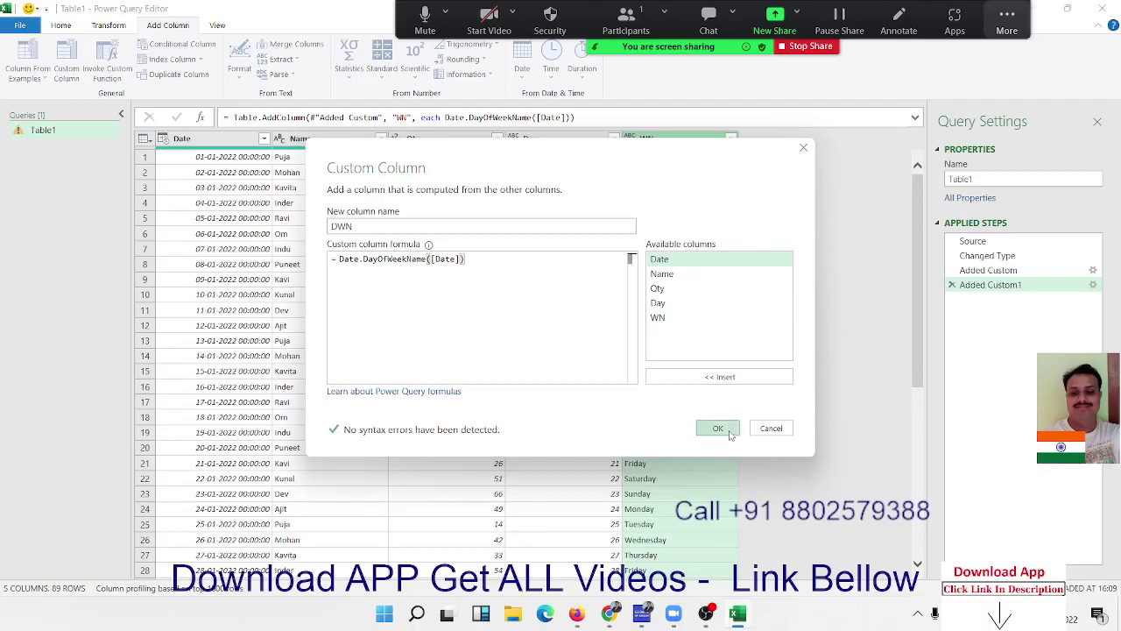
left_click(719, 429)
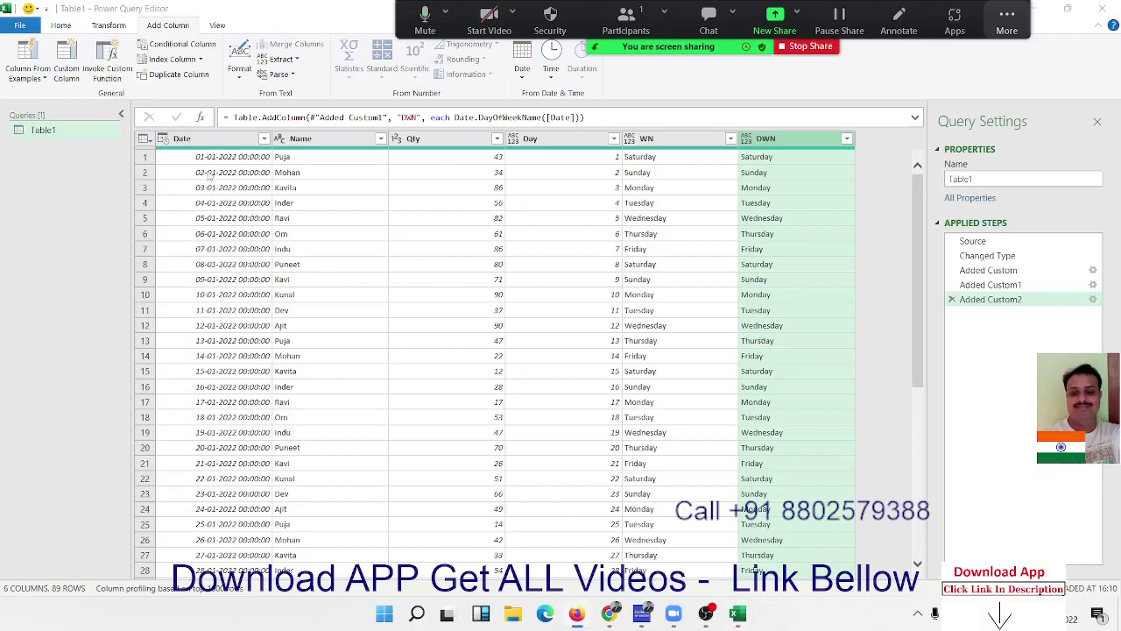
Add a custom column named Year with the formula Date.DayOfYear([Date])
left_click(73, 74)
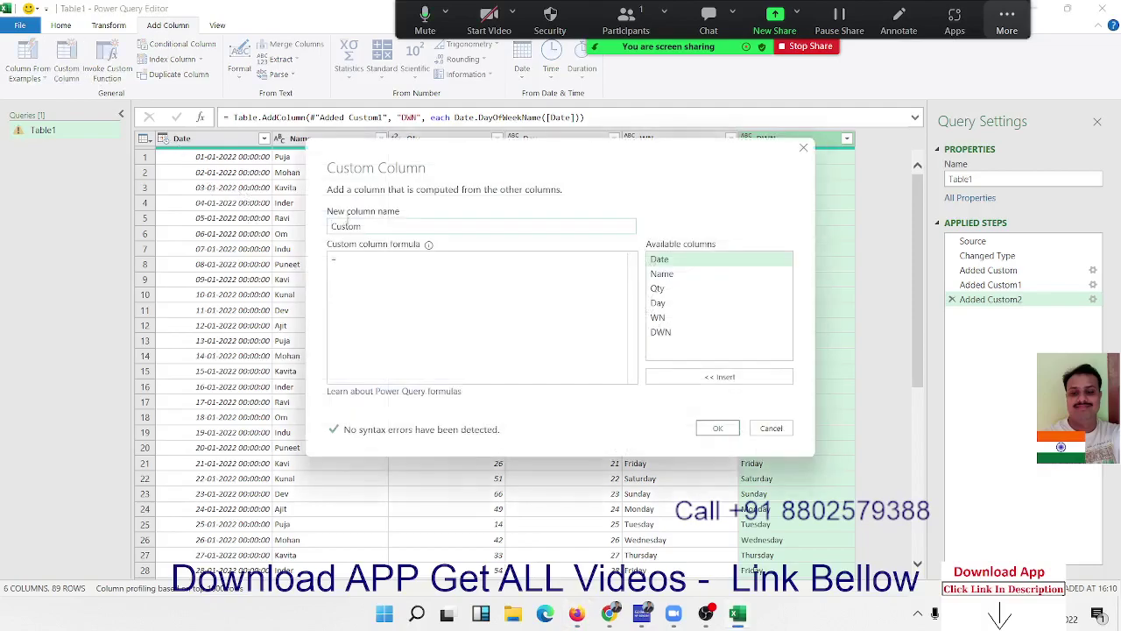
double_click(351, 228)
type("Ya")
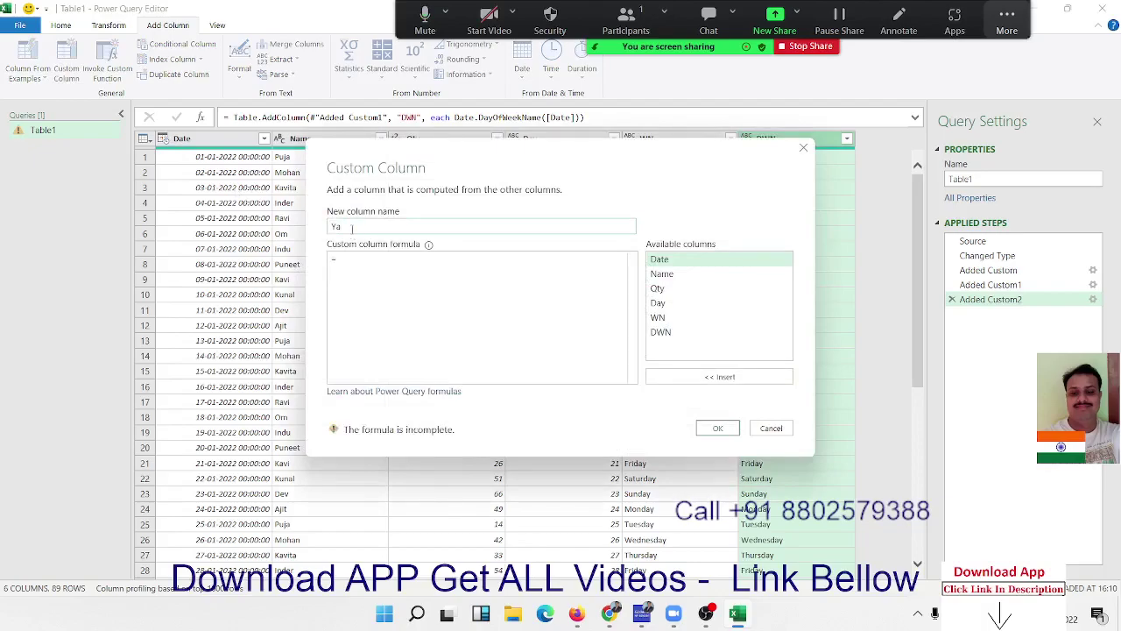
type("e")
type("ar")
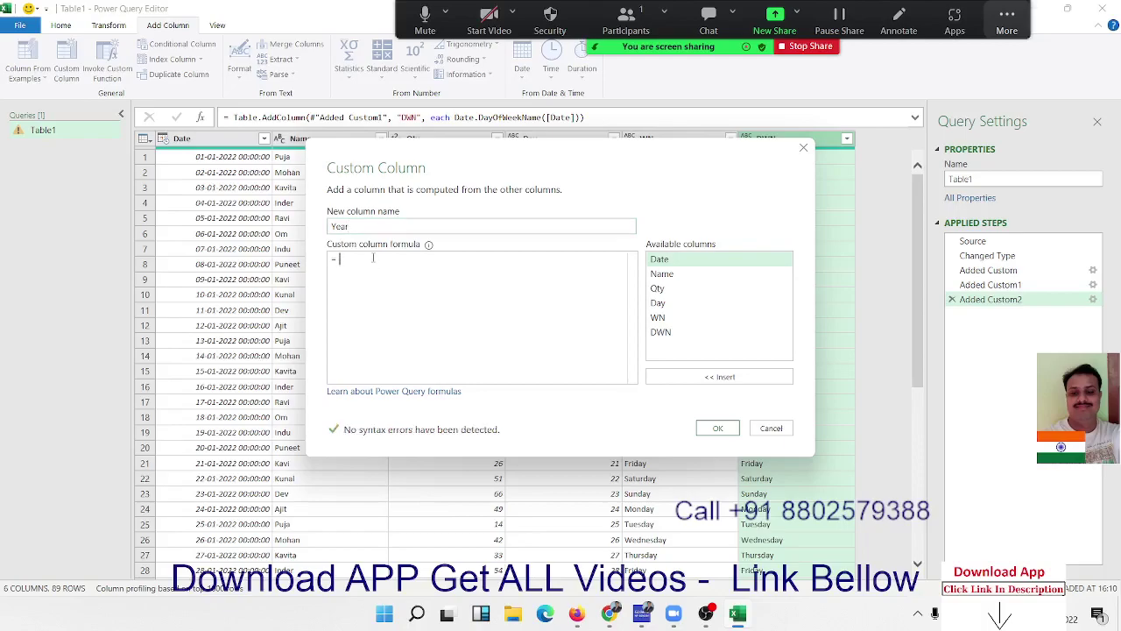
type("yea")
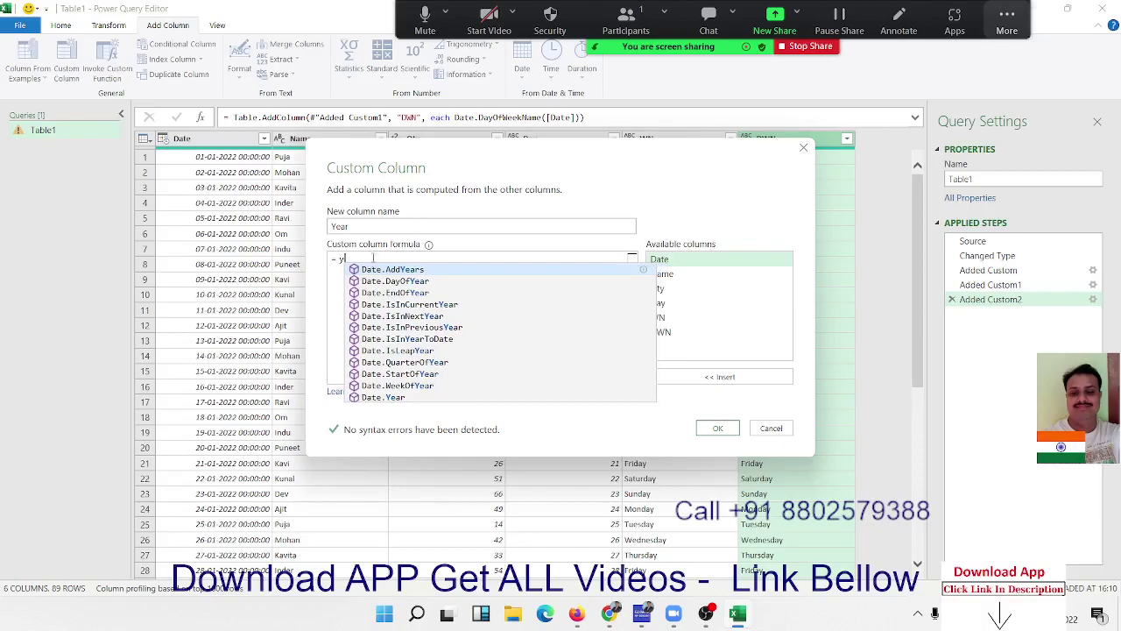
key("BackSpace")
key("BackSpace")
key("BackSpace")
type("date")
key("Down")
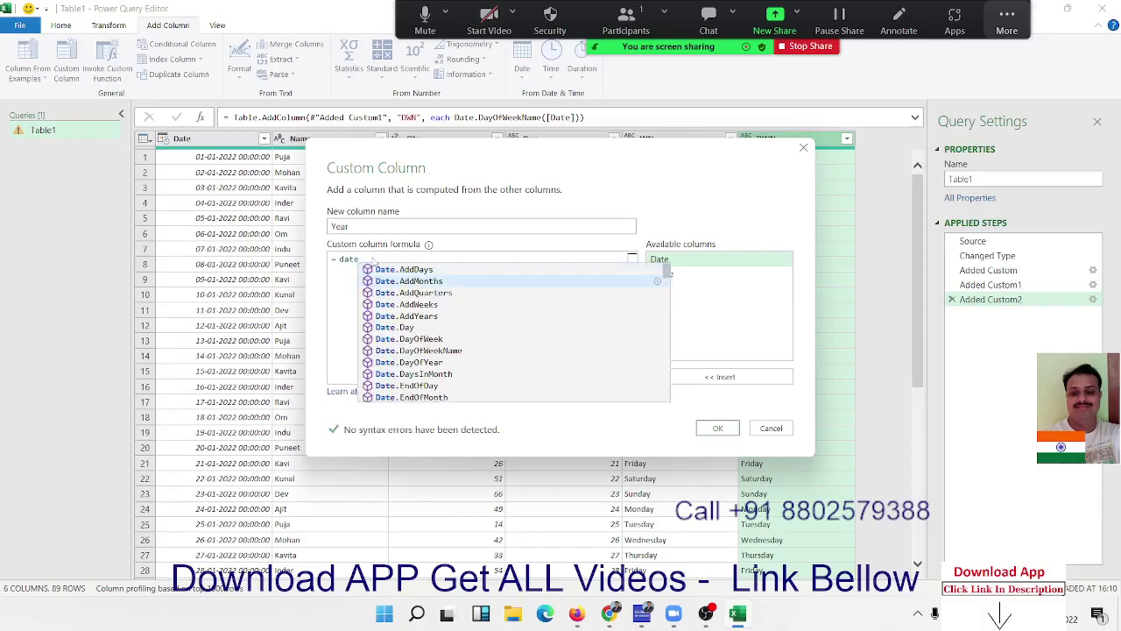
key("Down")
key("Down")
key("Down")
key("Down")
key("Down")
key("Down")
key("Tab")
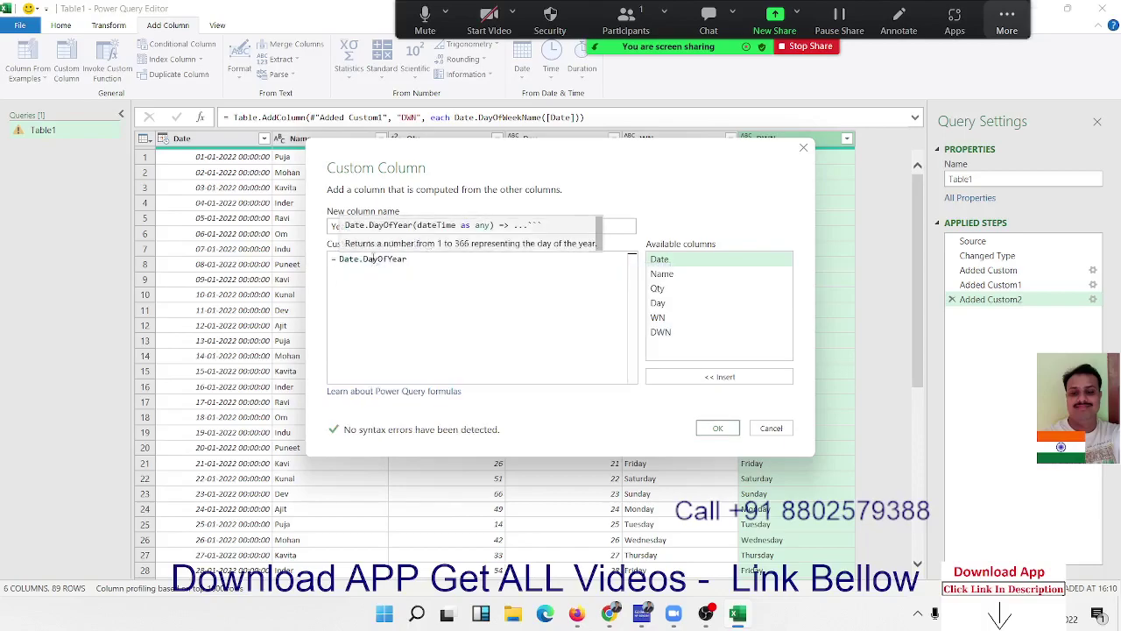
type("(")
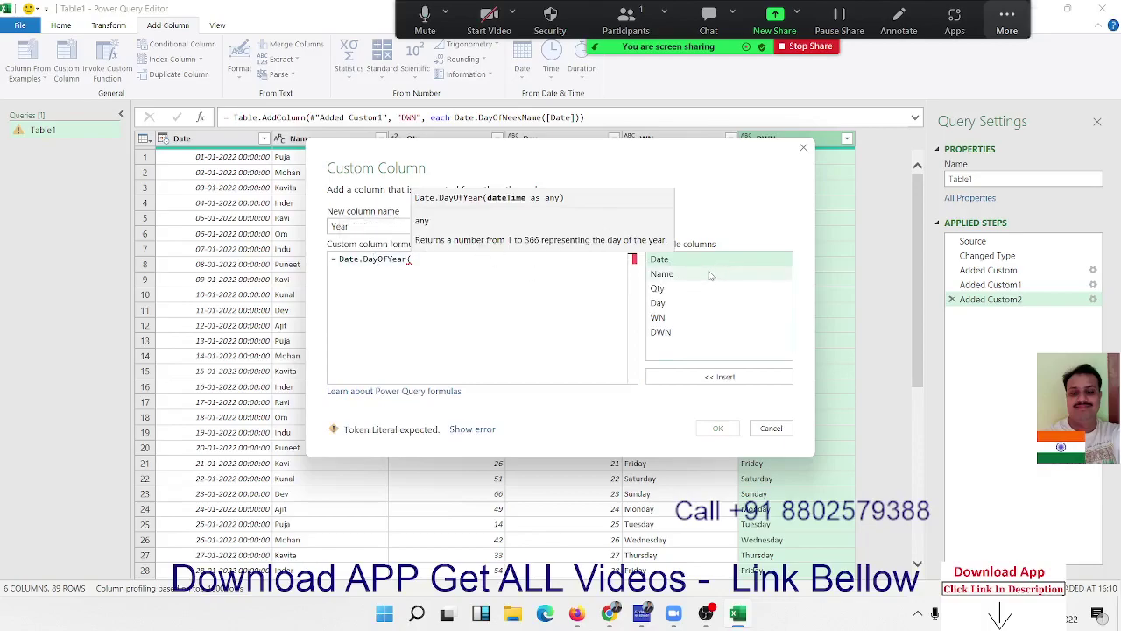
double_click(704, 265)
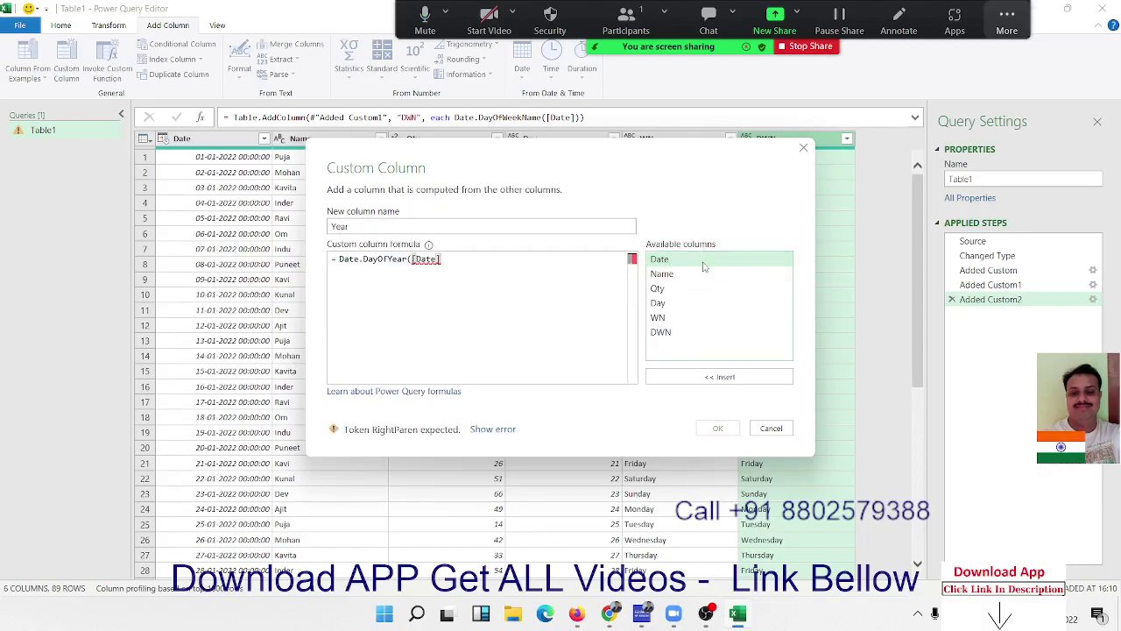
type(")")
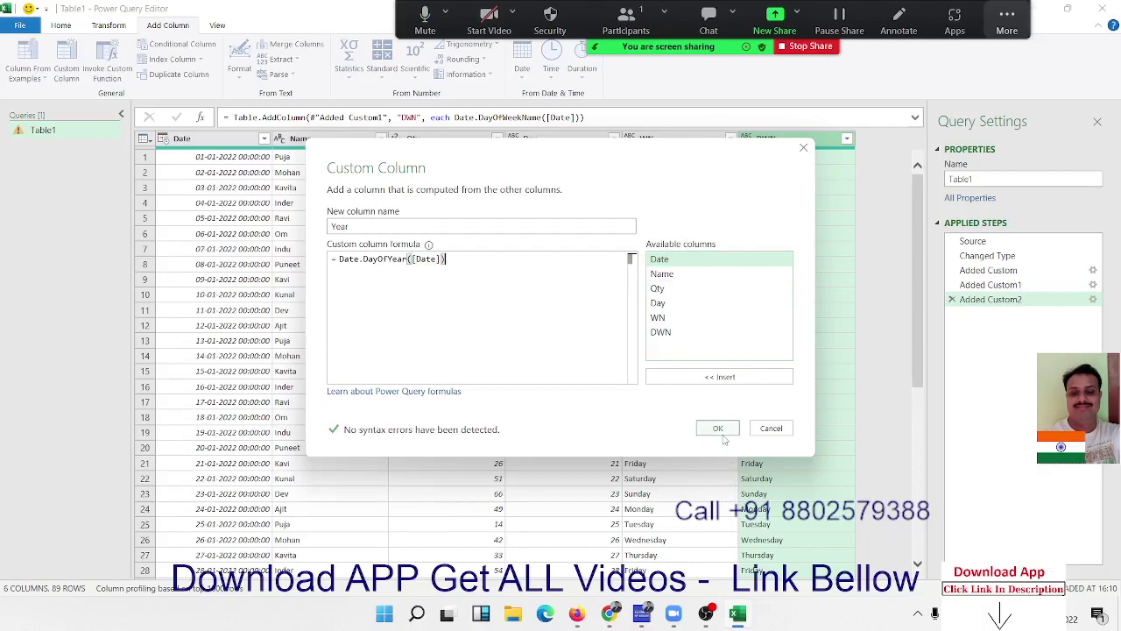
left_click(717, 427)
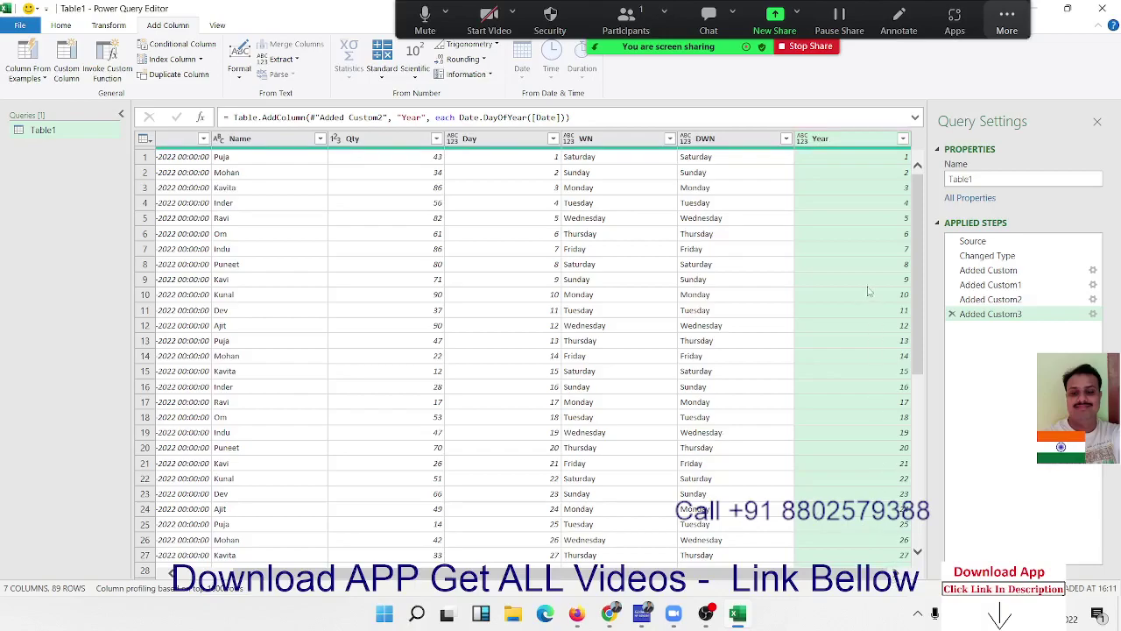
scroll(880, 385, "down", 5)
scroll(881, 385, "down", 6)
scroll(880, 385, "down", 6)
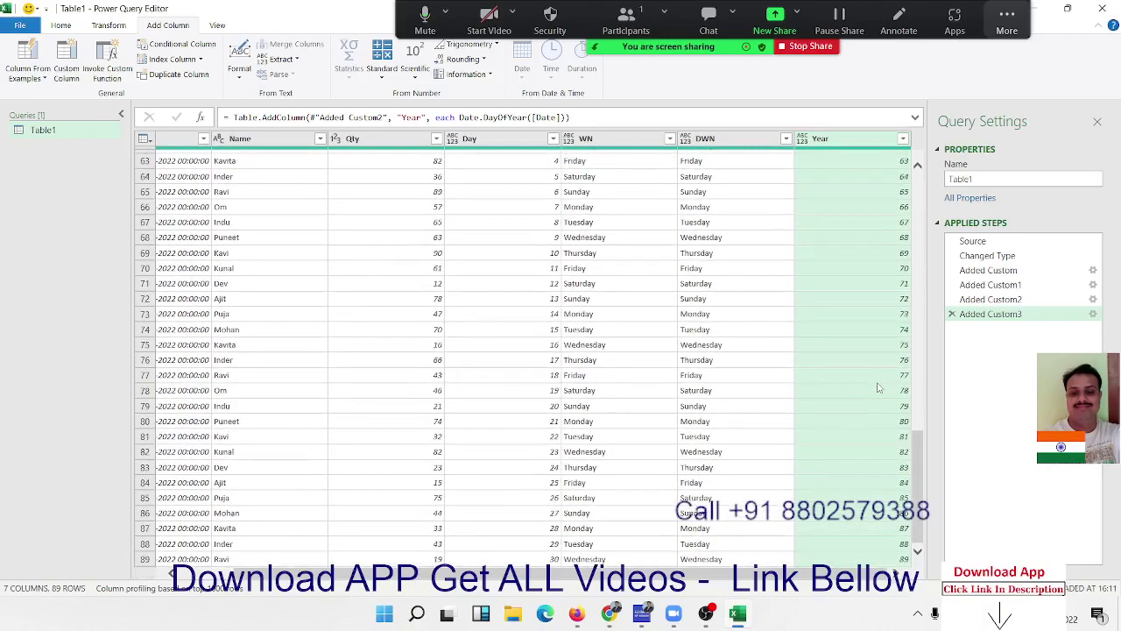
scroll(870, 502, "up", 5)
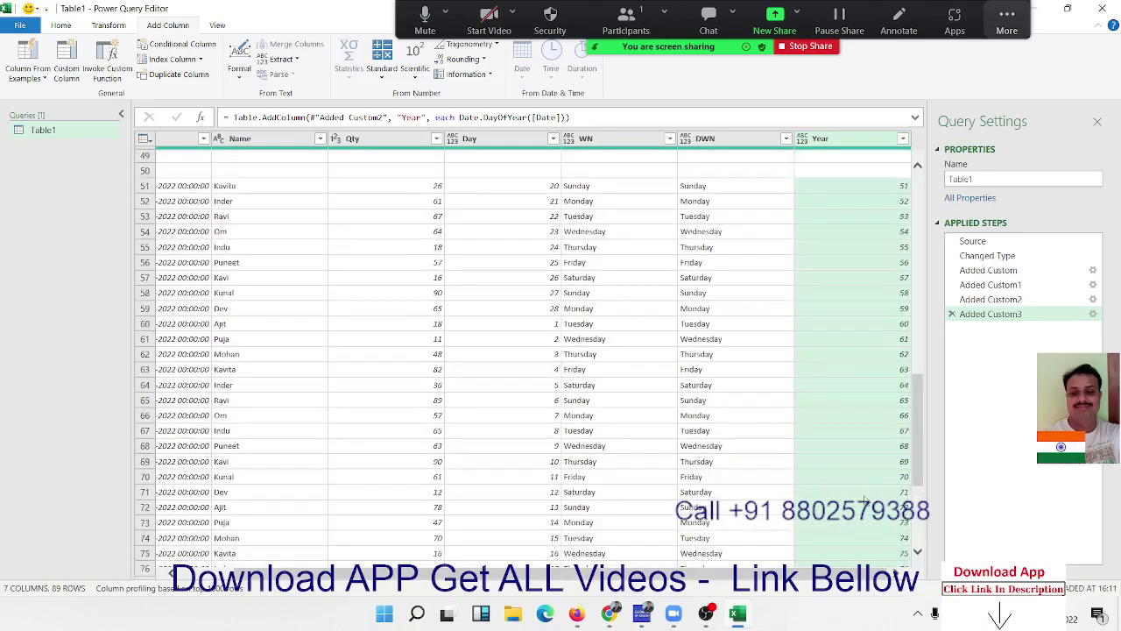
scroll(869, 501, "up", 5)
scroll(867, 500, "up", 5)
scroll(866, 499, "up", 5)
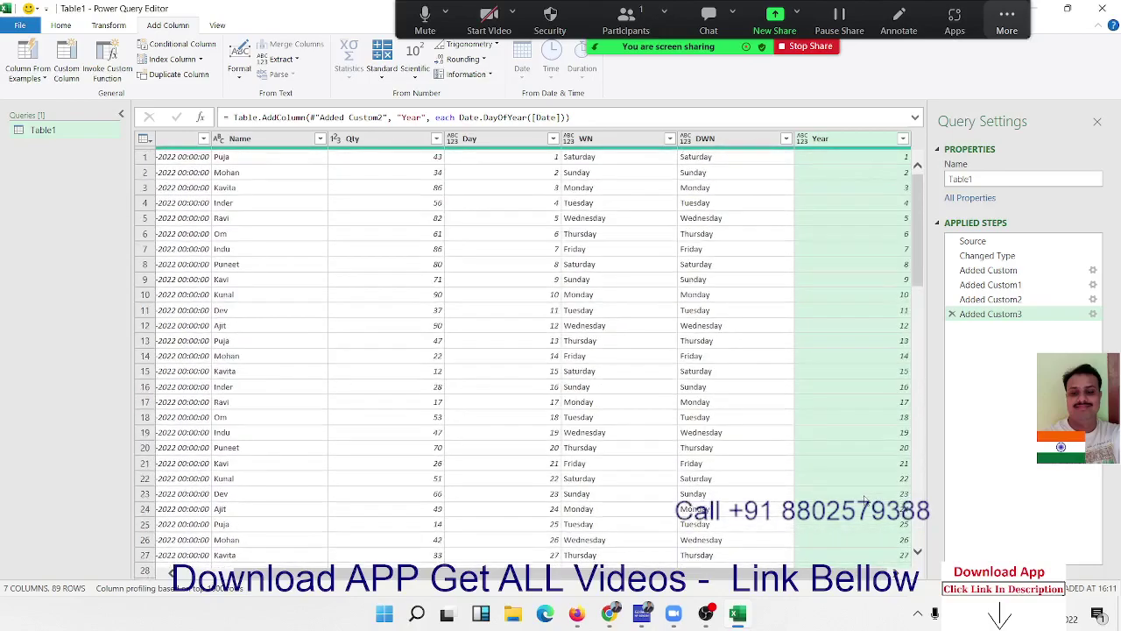
scroll(865, 500, "down", 20)
scroll(865, 500, "up", 18)
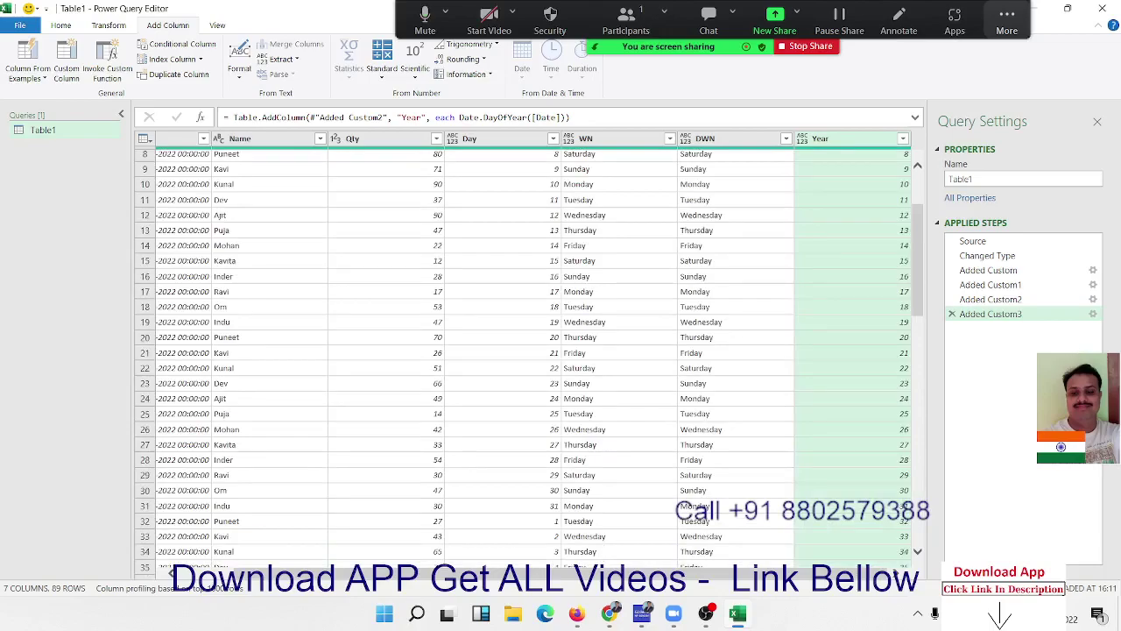
Start a new custom column and name it DinM
left_click(68, 74)
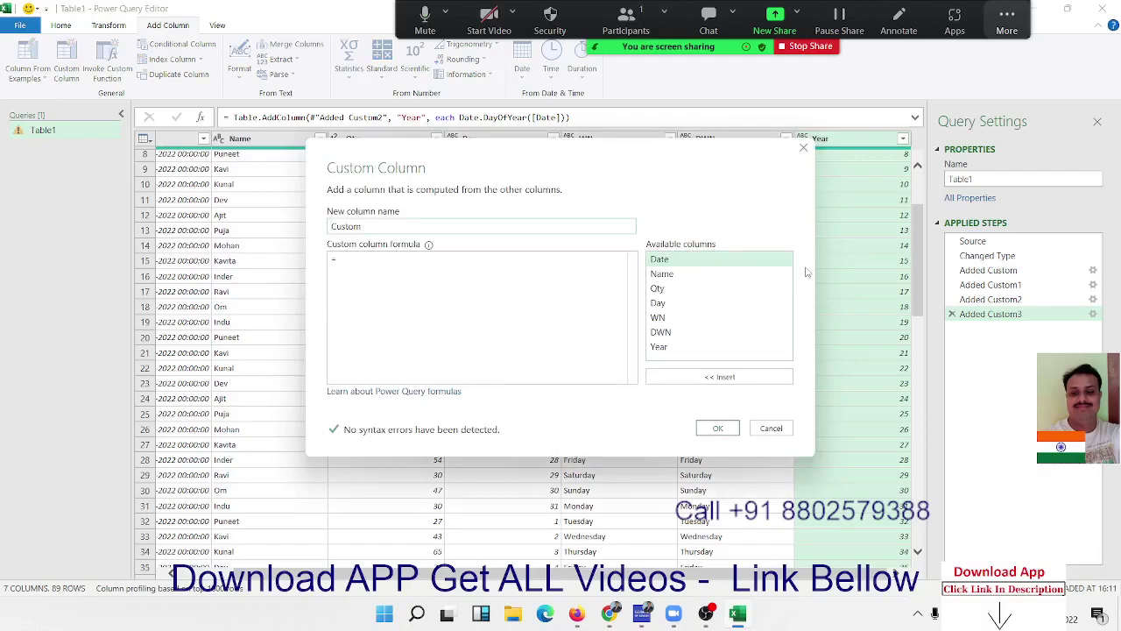
left_click(424, 227)
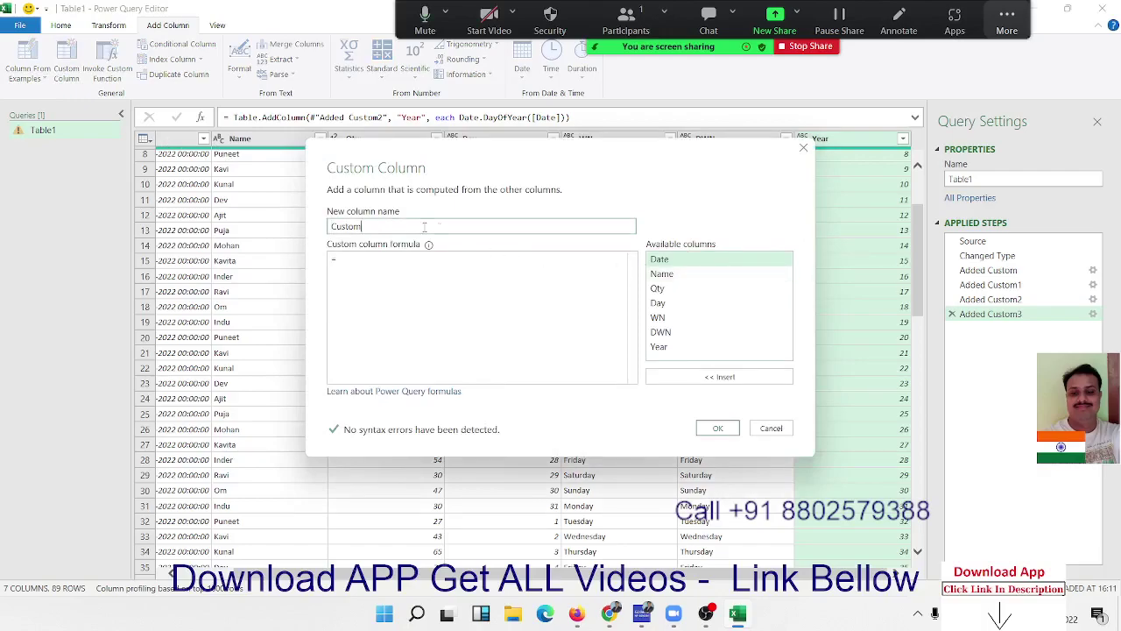
left_click_drag(424, 227, 308, 227)
type("D")
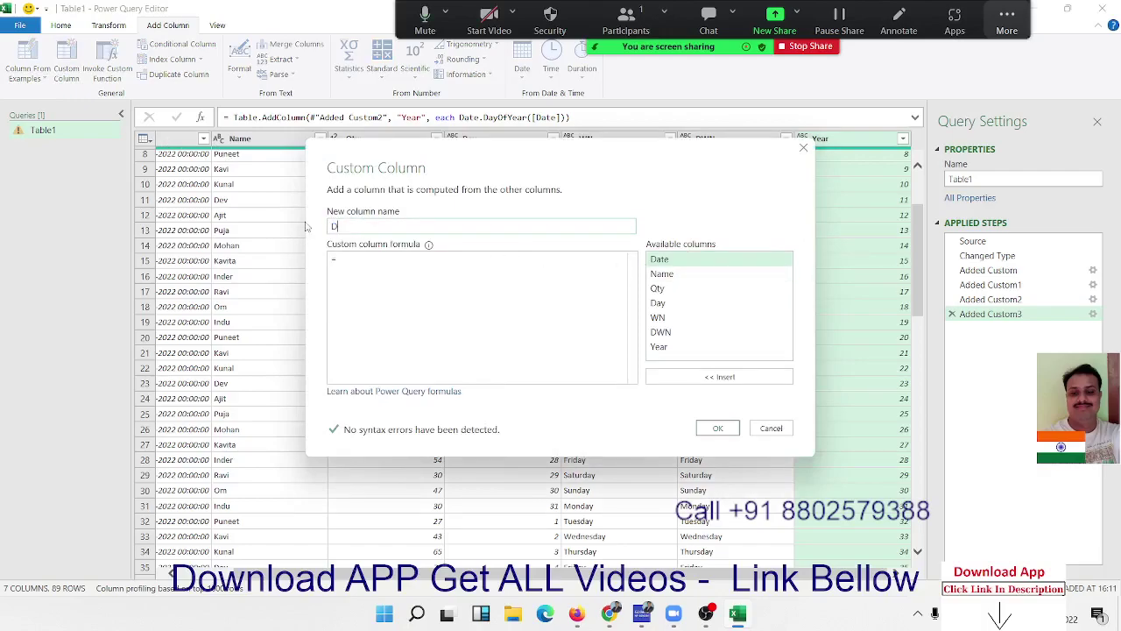
type("inM")
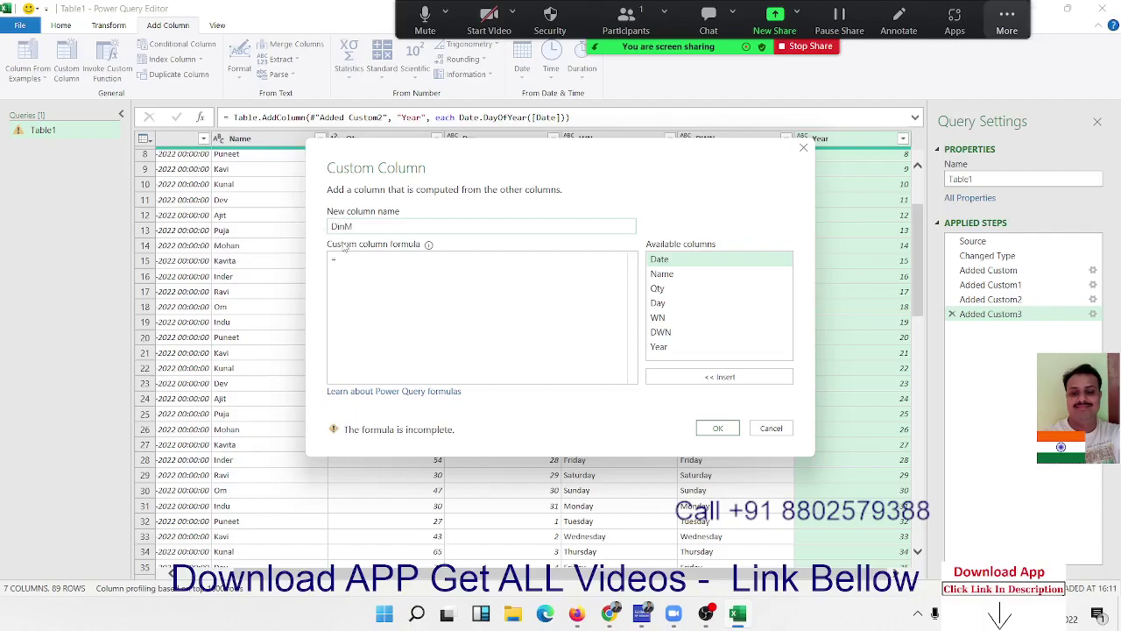
Enter the formula Date.DaysInMonth([Name]) and create the column
left_click(346, 257)
type("date")
key("Down")
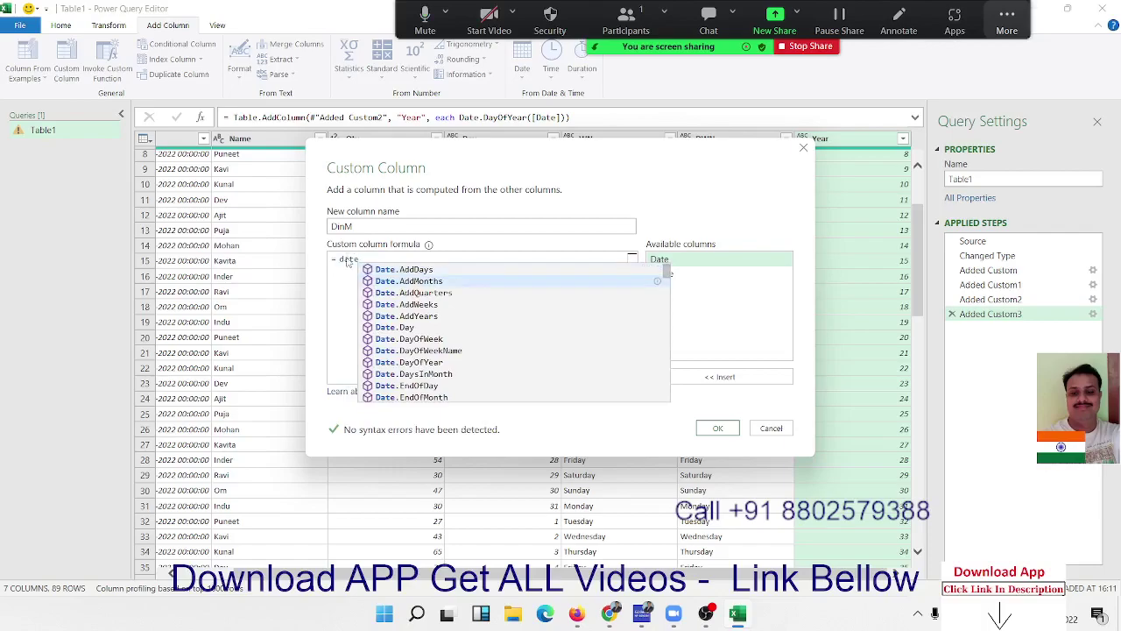
key("Down")
key("Down")
key("Down")
key("Down")
key("Down")
key("Down")
key("Down")
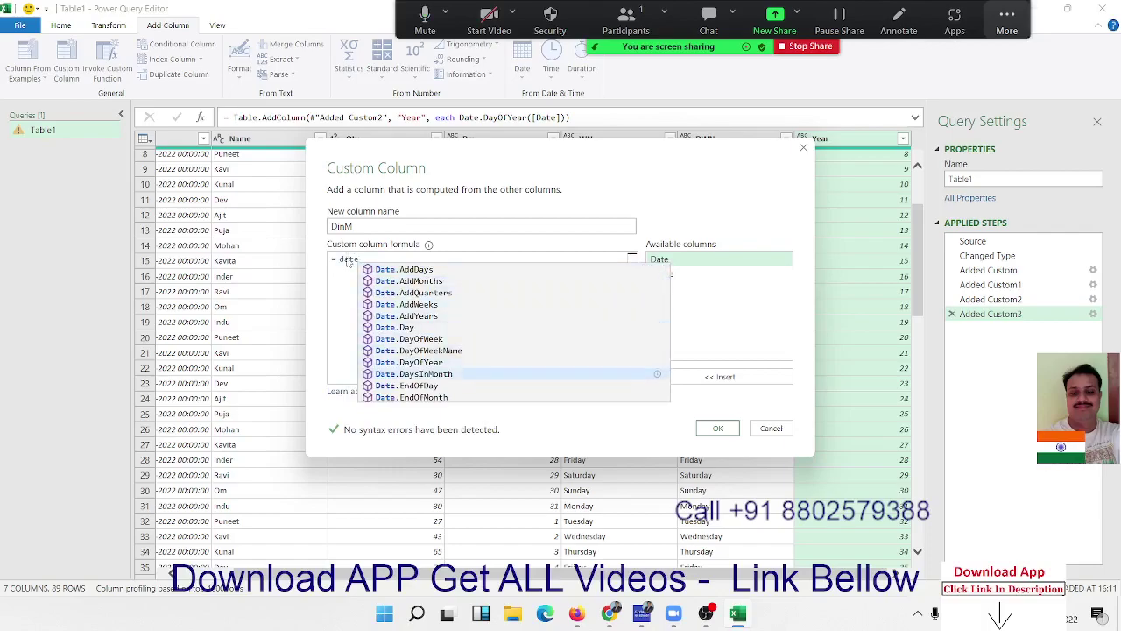
key("Down")
key("Up")
key("Tab")
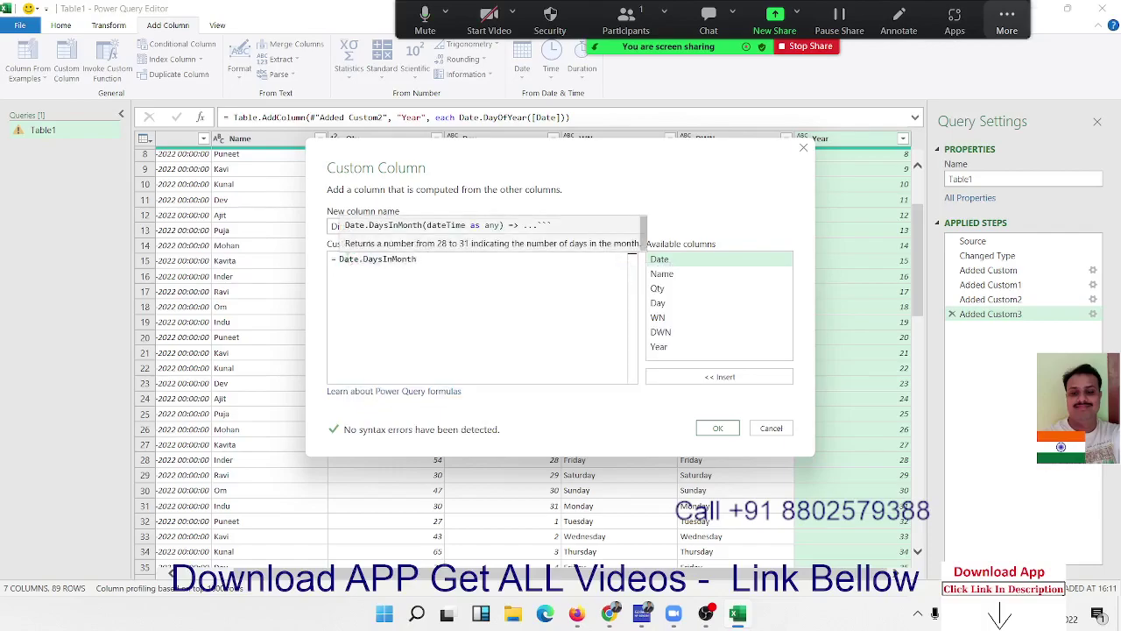
type("(")
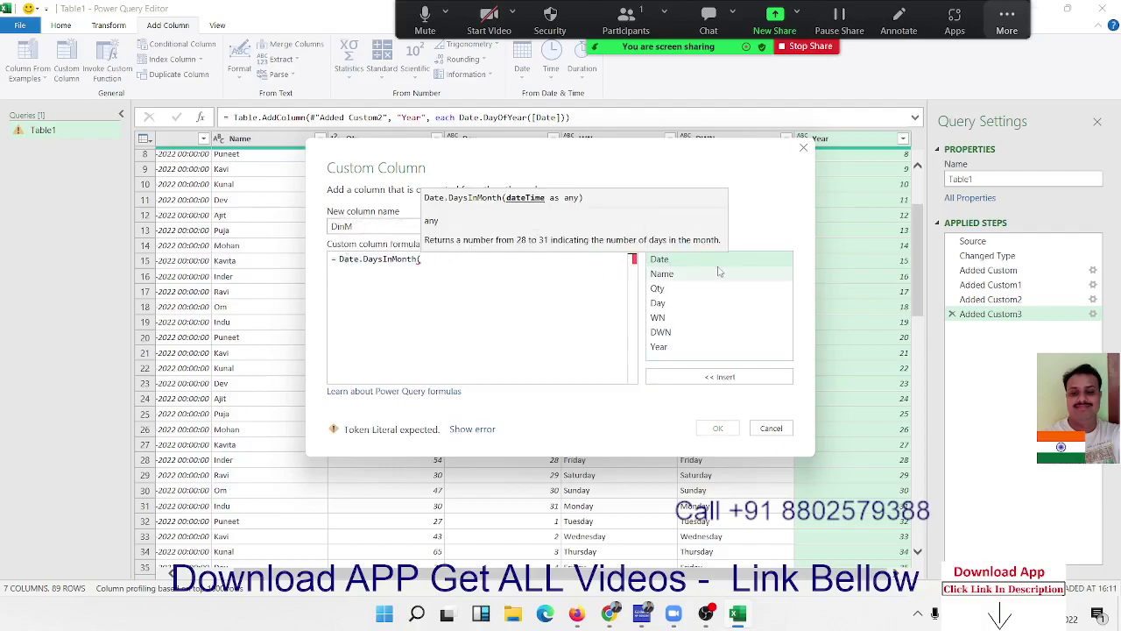
double_click(718, 272)
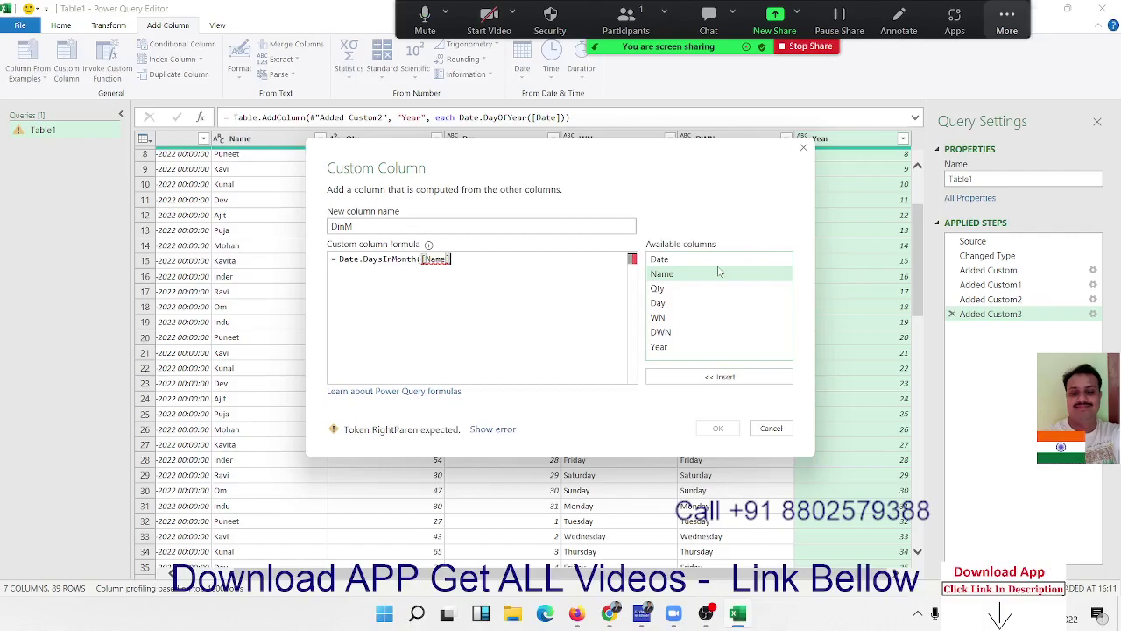
type(")")
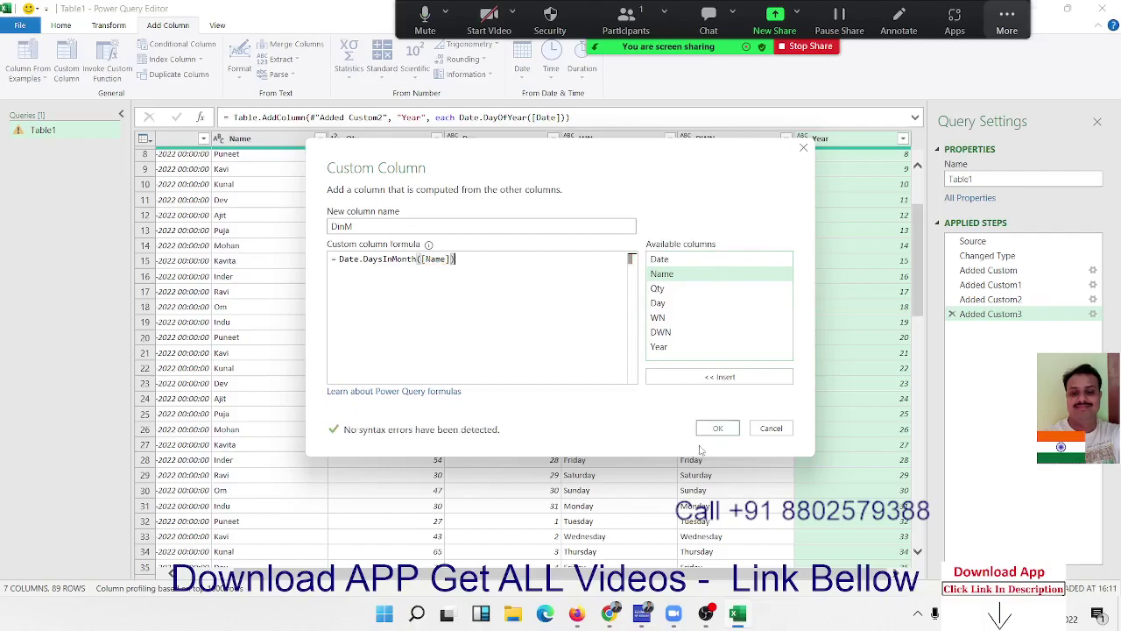
left_click(718, 428)
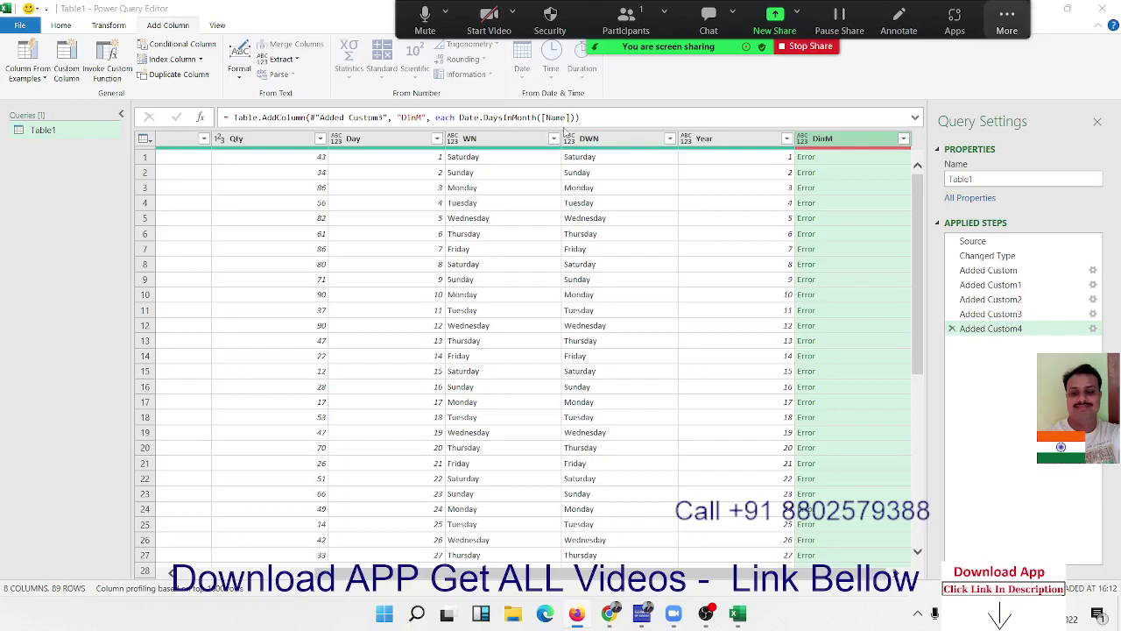
Change the DinM step formula to Date.DaysInMonth([Date]) in the formula bar
left_click(575, 118)
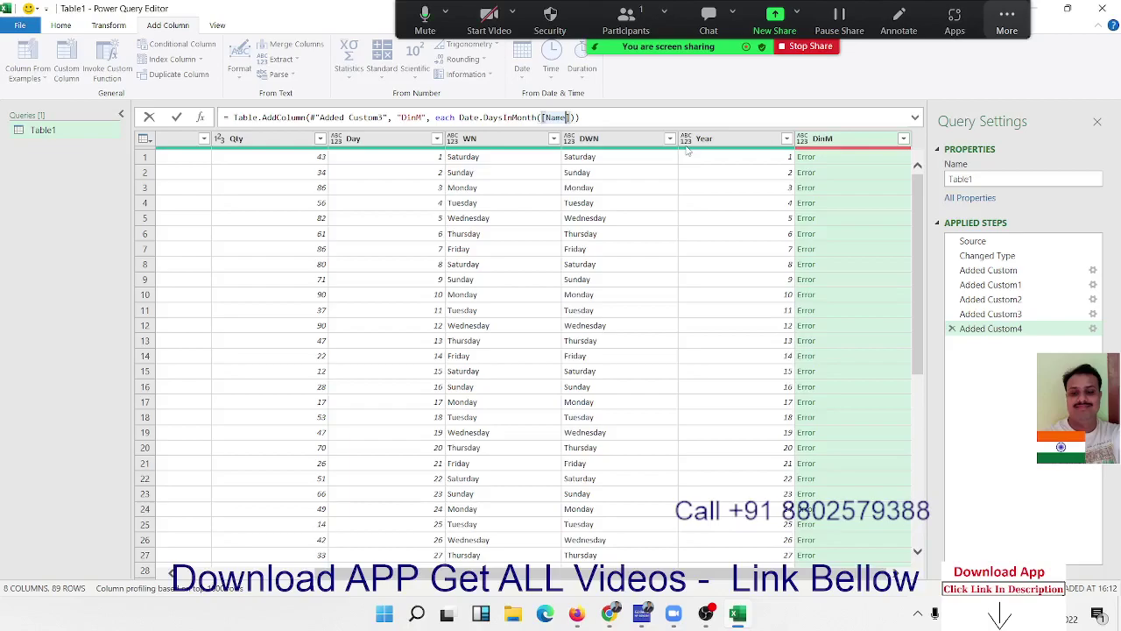
key("BackSpace")
key("BackSpace")
key("BackSpace")
key("BackSpace")
key("BackSpace")
type("d")
type("ate")
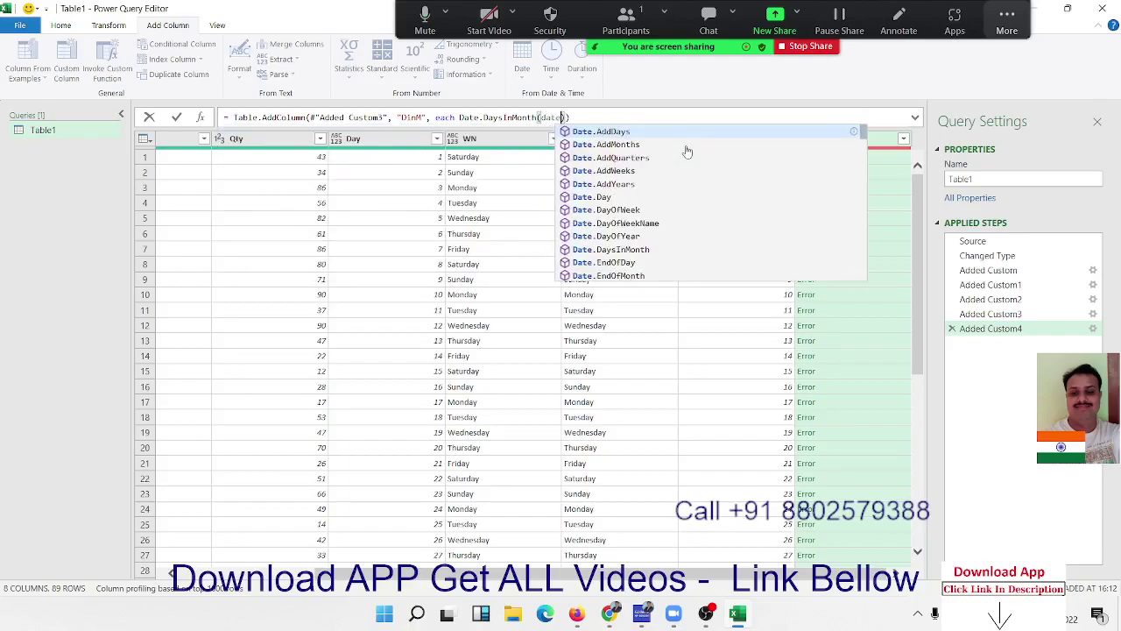
key("Escape")
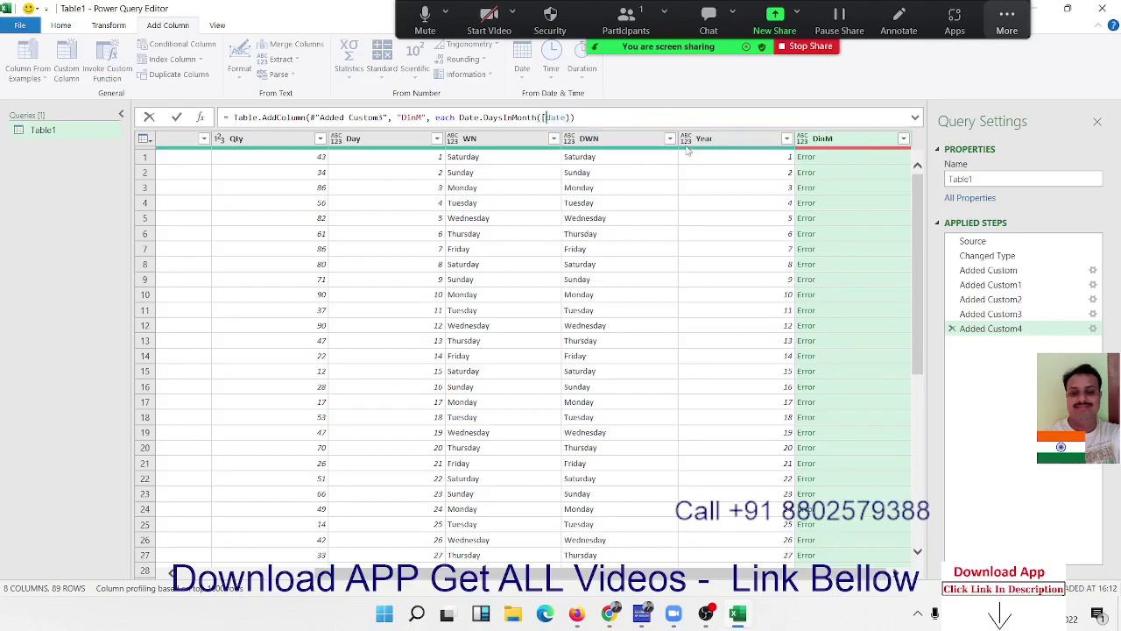
type("[")
key("Return")
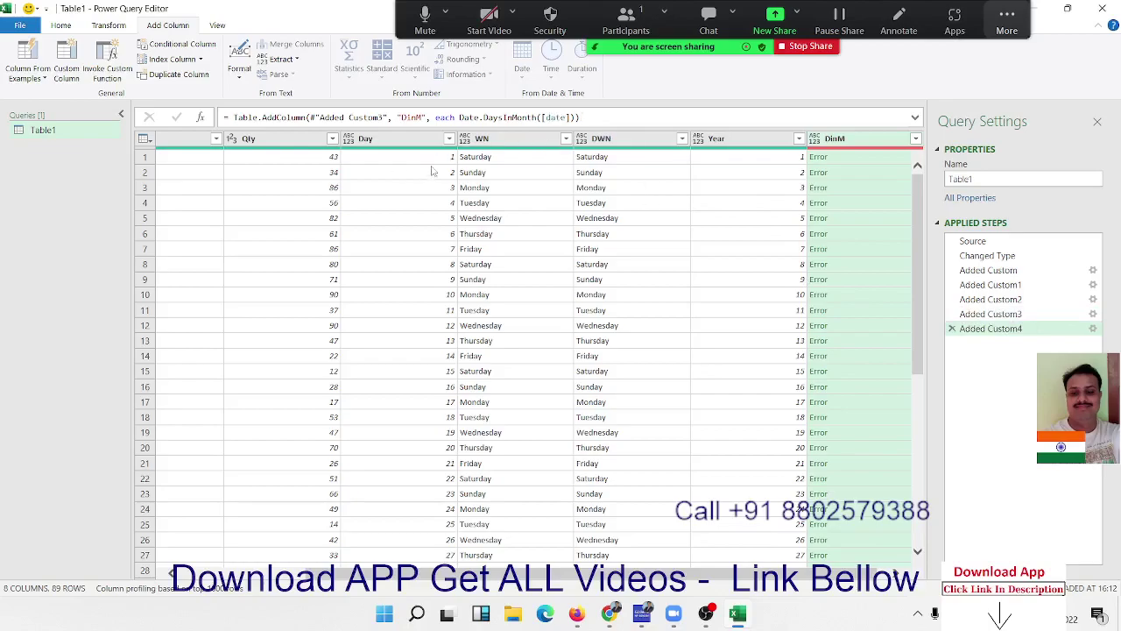
left_click_drag(549, 117, 570, 117)
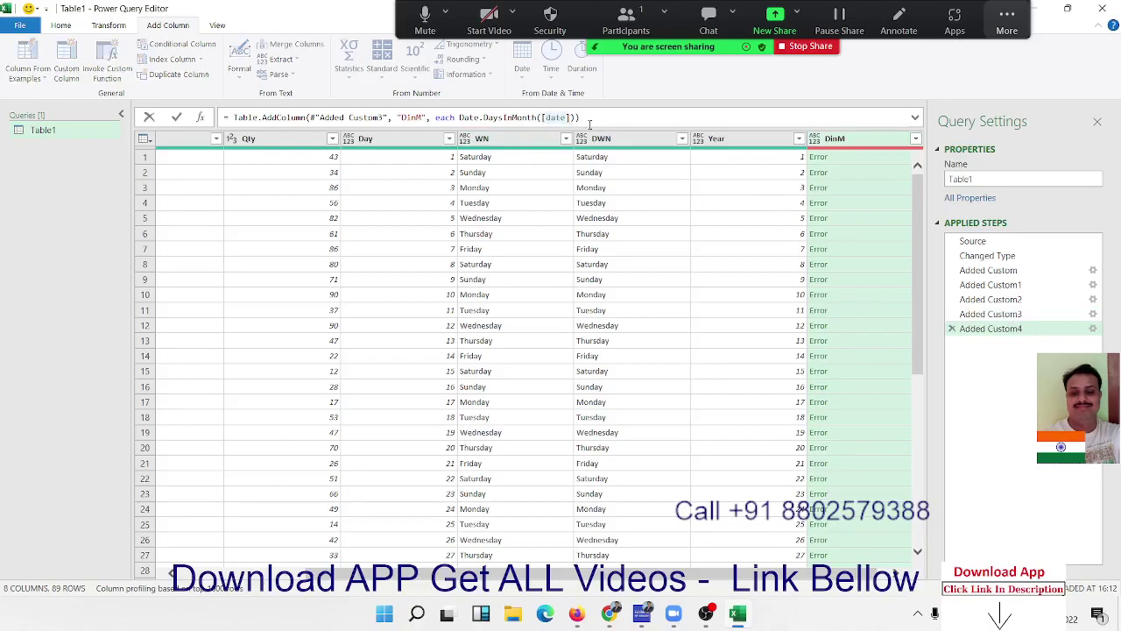
type("Date")
key("Return")
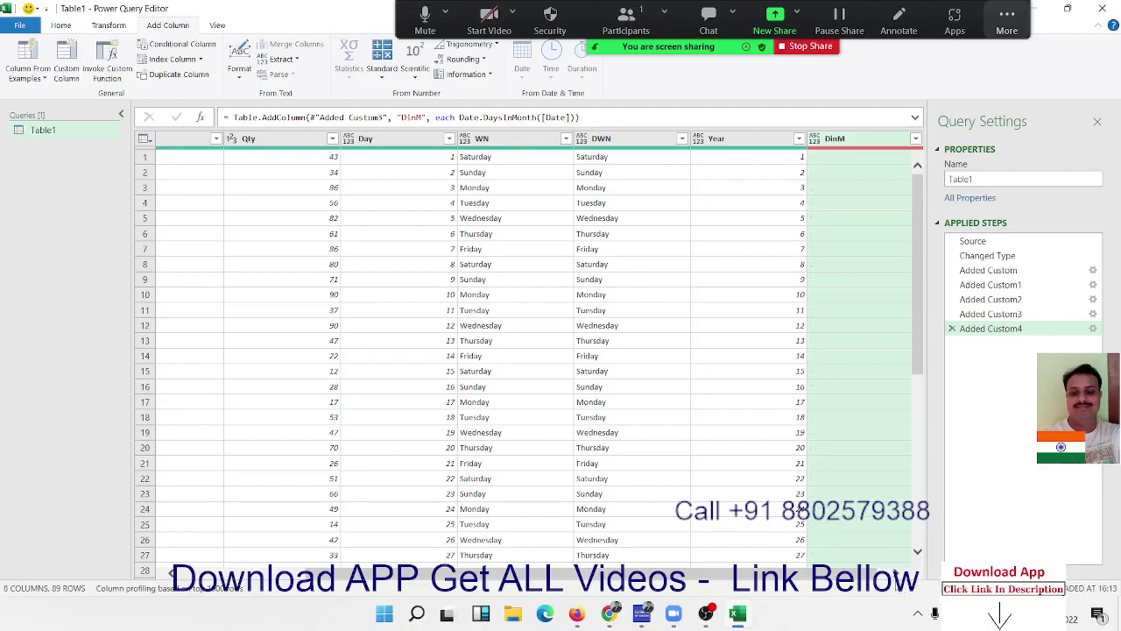
Scroll the grid to check the DinM values of 31 and 28
scroll(872, 442, "down", 5)
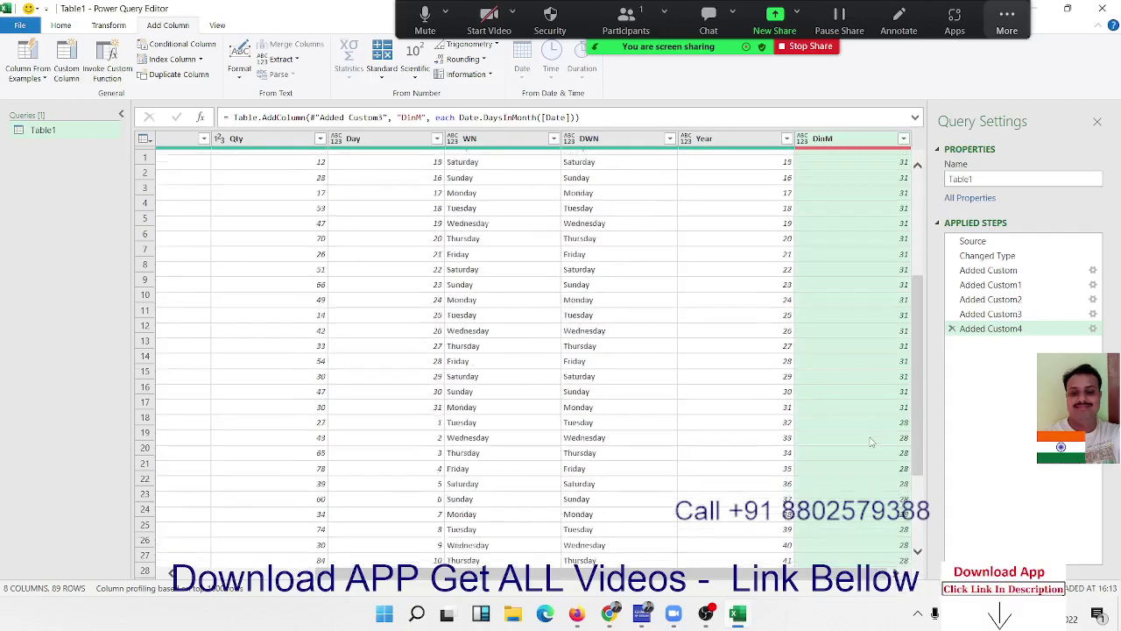
scroll(872, 443, "up", 5)
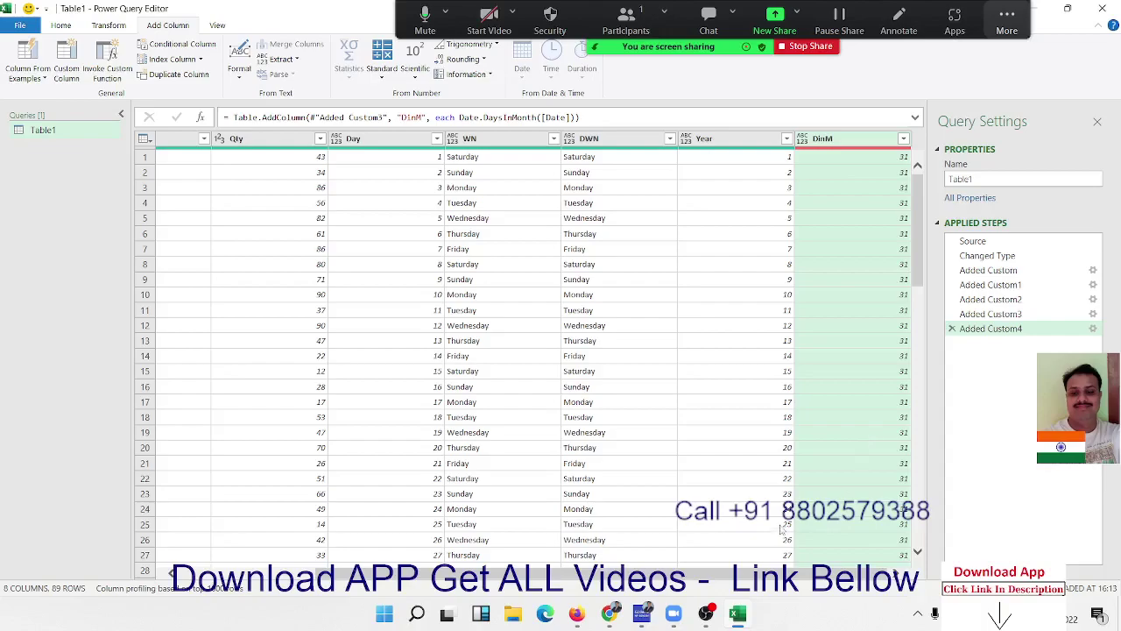
mouse_move(750, 576)
left_mouse_down()
mouse_move(480, 558)
mouse_move(871, 575)
left_mouse_up()
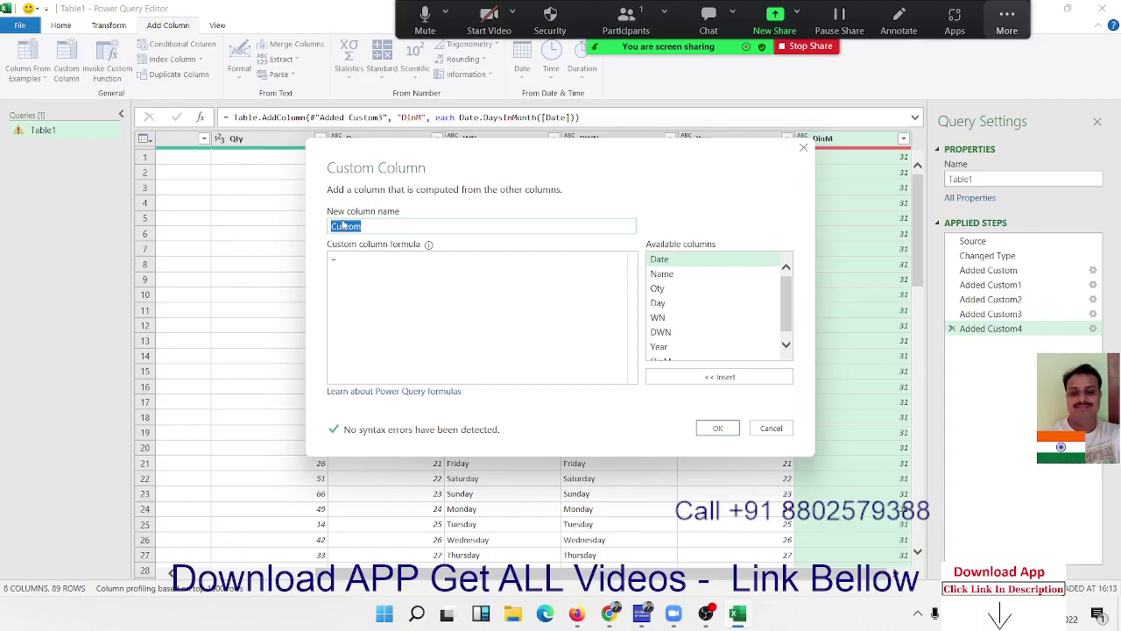
Create the EDays custom column using the end-of-day formula on [Date], removing the extra ')'
type("E")
type("Days")
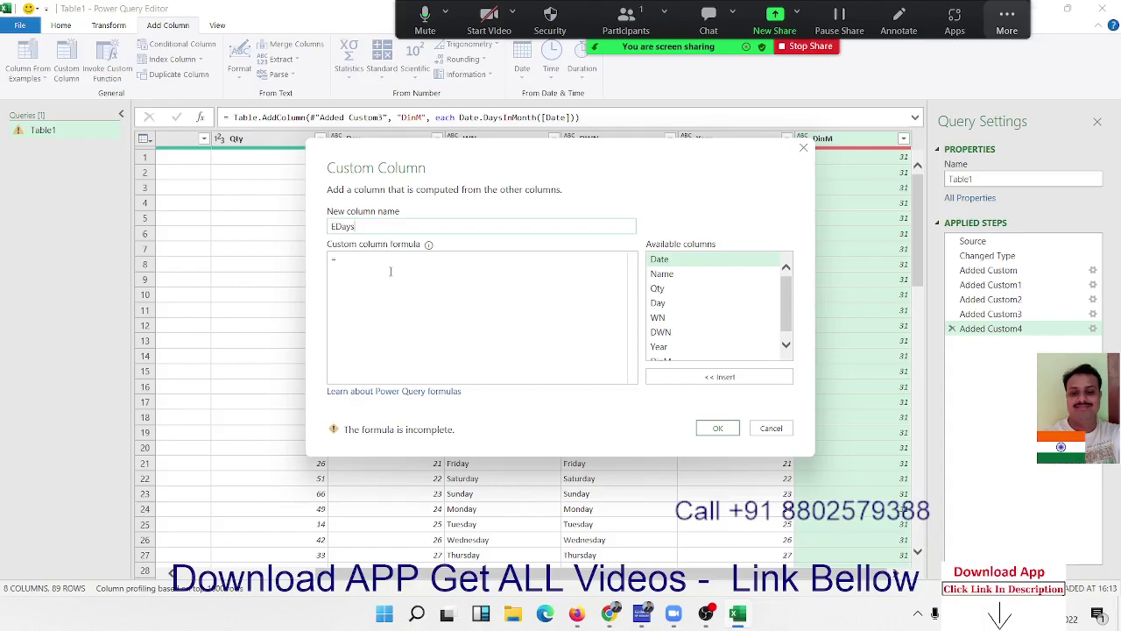
left_click(387, 262)
type("da")
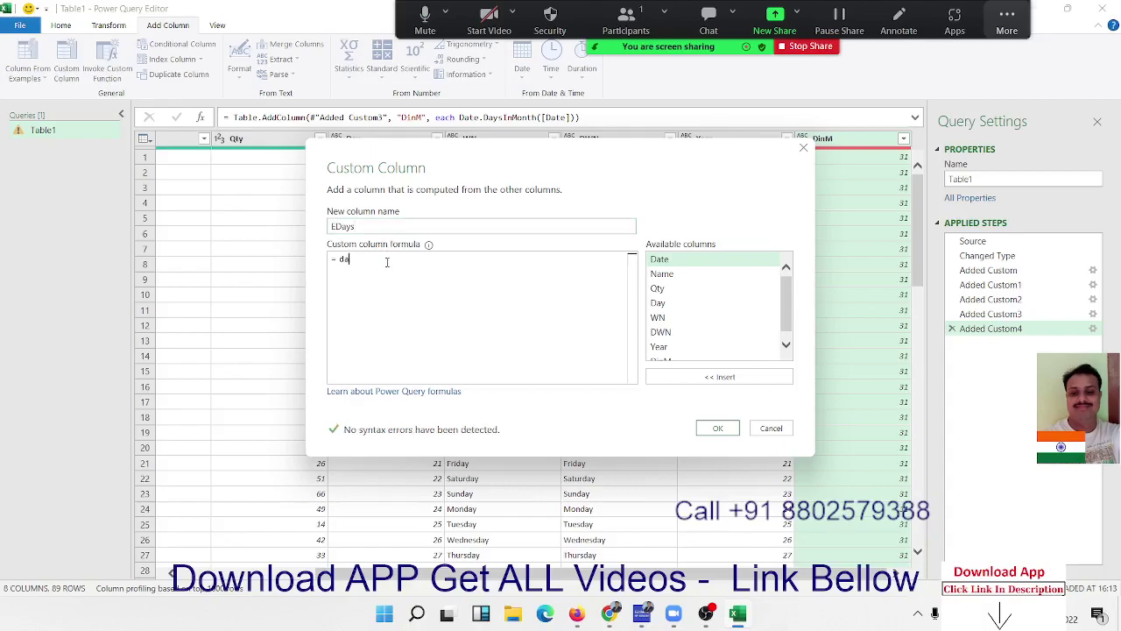
type("te.")
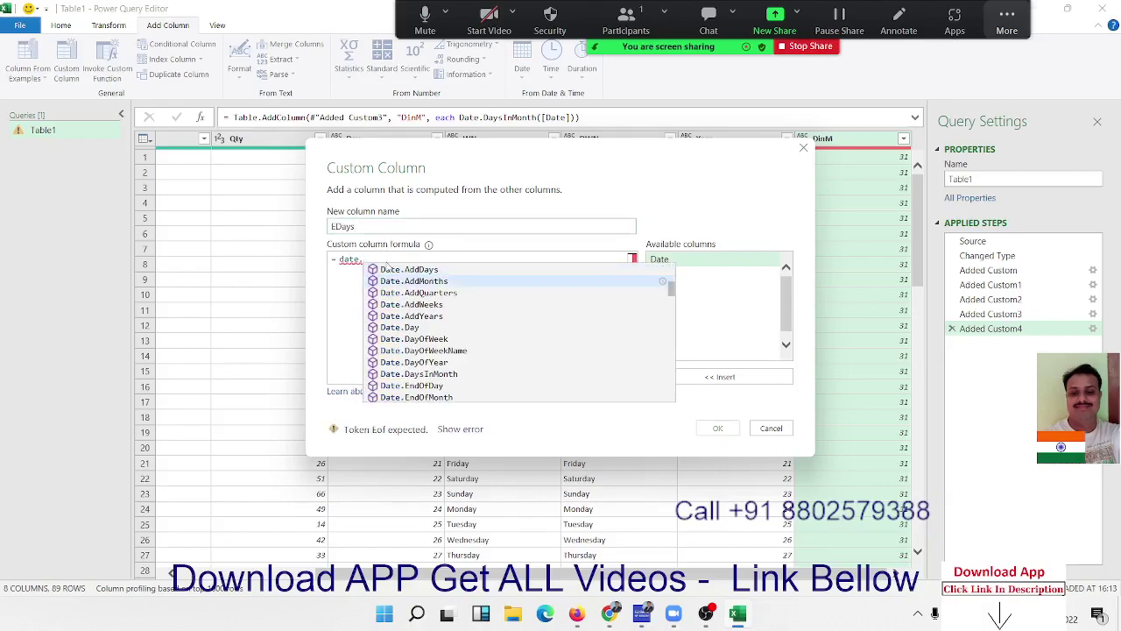
key("Down")
key("Down")
key("Down")
key("Down")
key("Down")
key("Down")
key("Down")
key("Down")
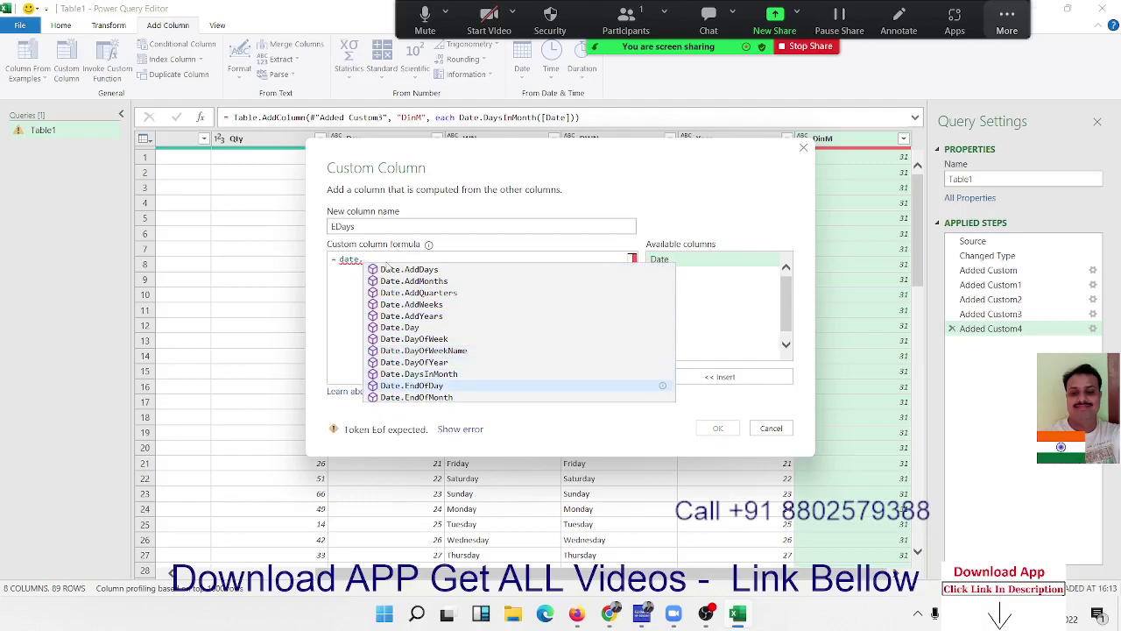
key("Return")
type("(")
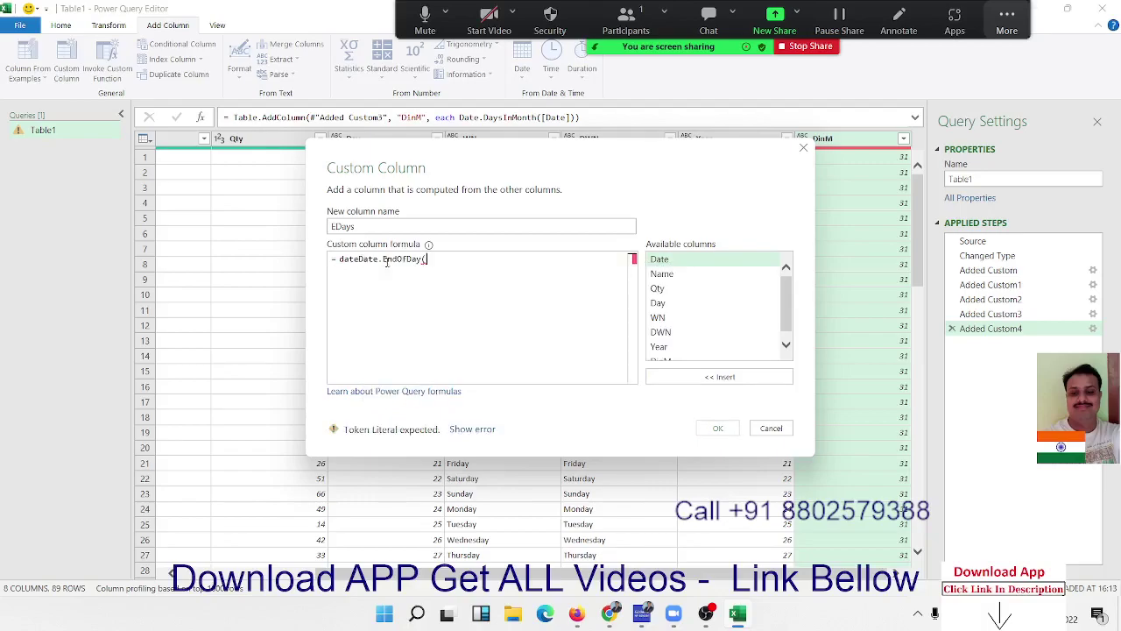
double_click(688, 259)
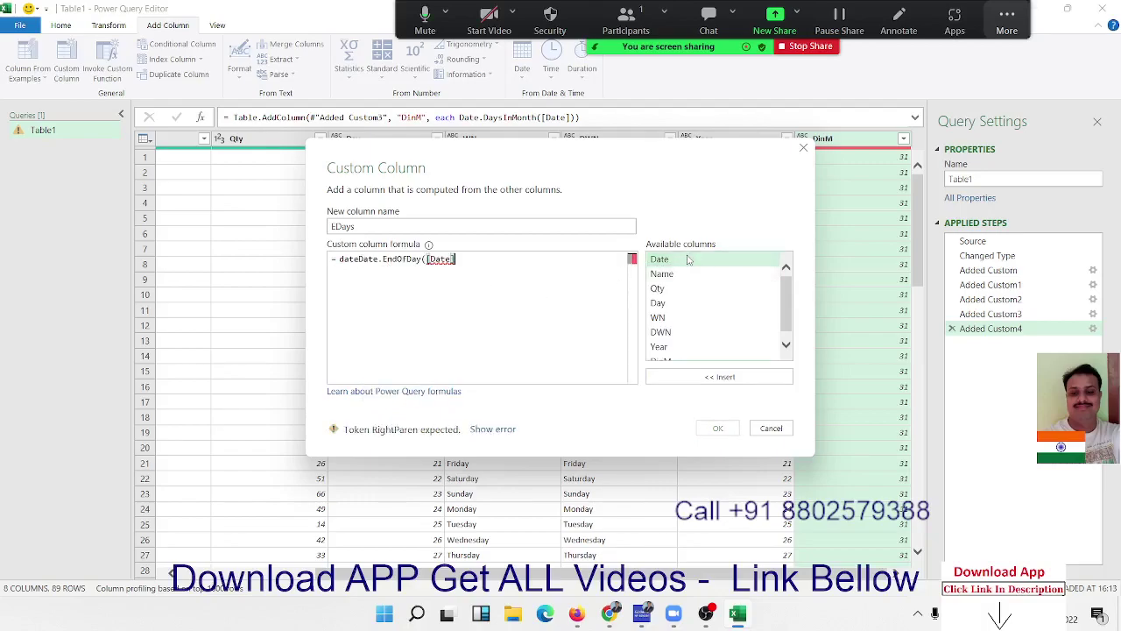
type(")")
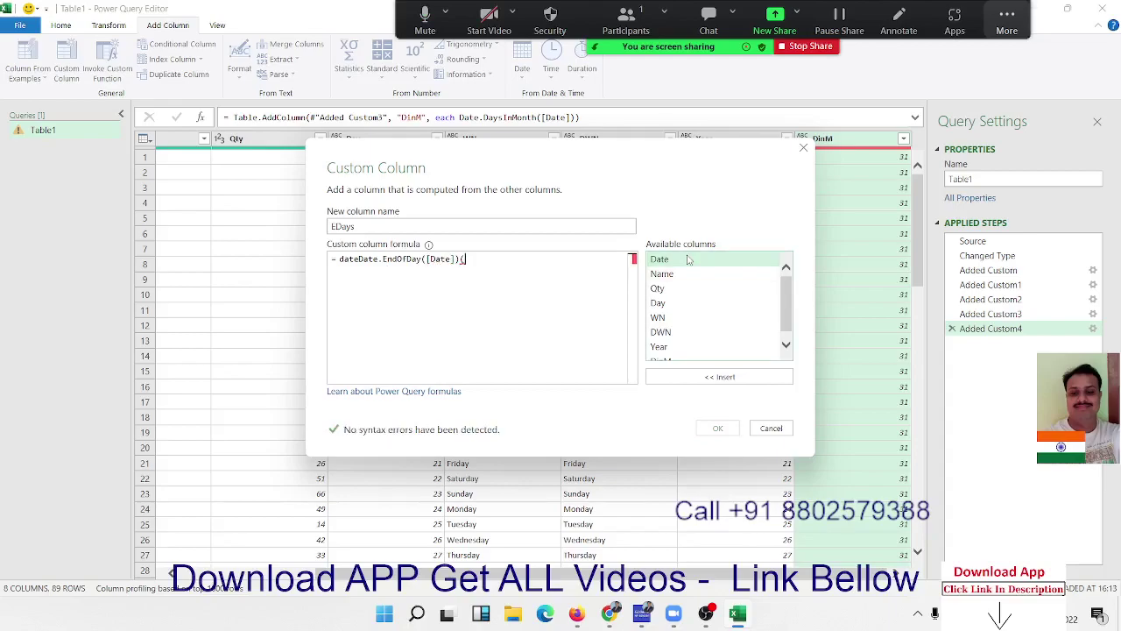
type(")")
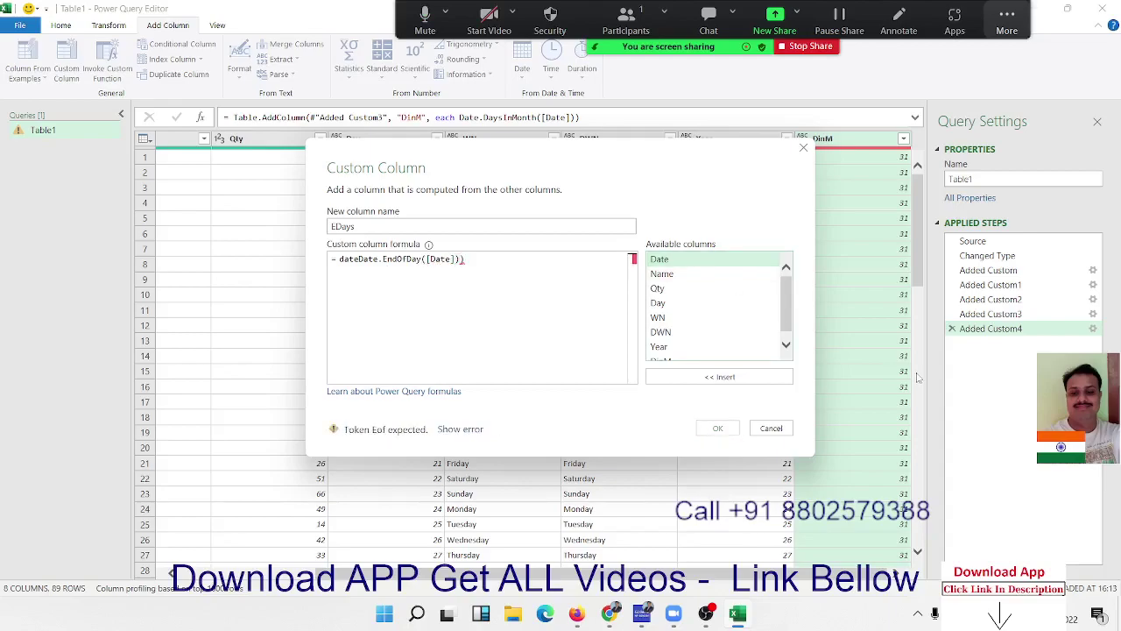
key("BackSpace")
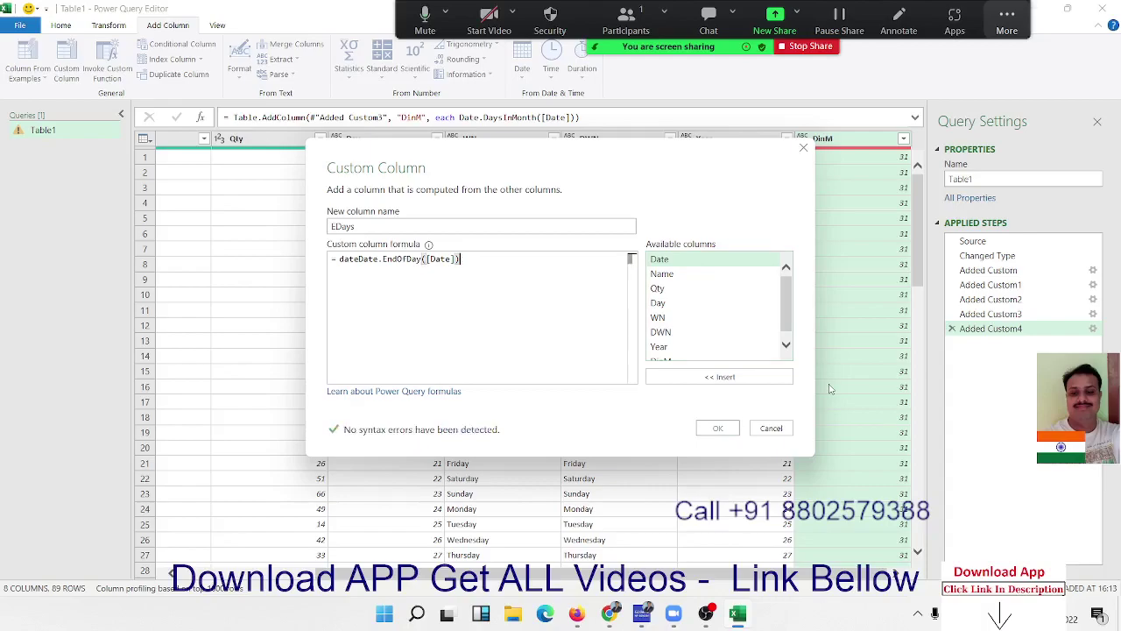
left_click(736, 429)
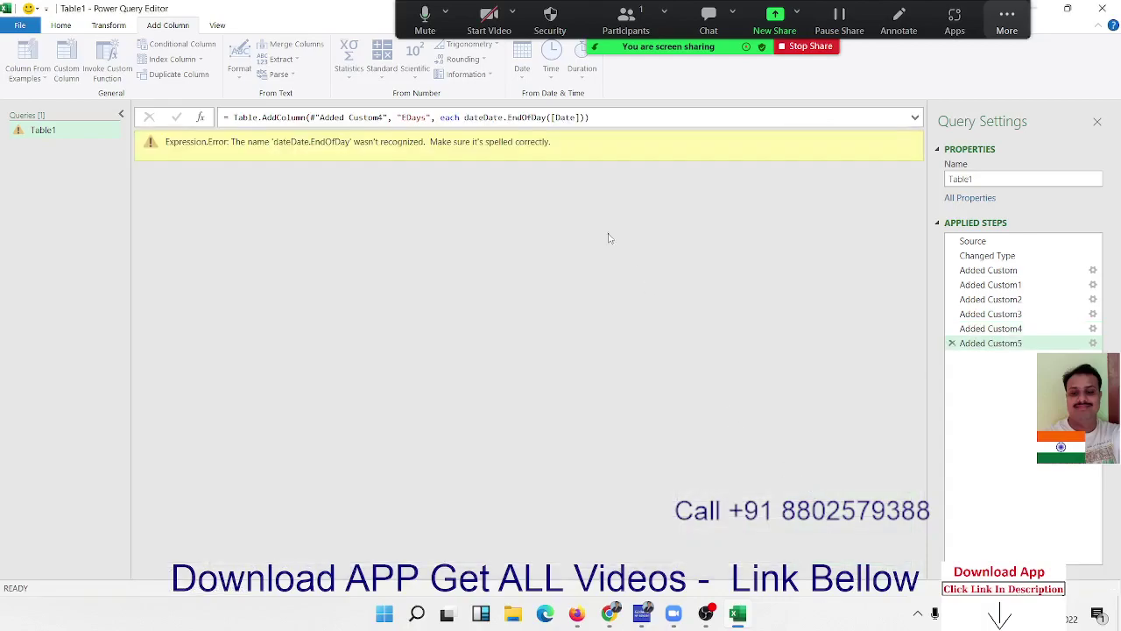
Fix the Added Custom5 formula to read Date.EndOfDay([Date]) by deleting the stray 'date' prefix
left_click(481, 117)
key("Delete")
key("Delete")
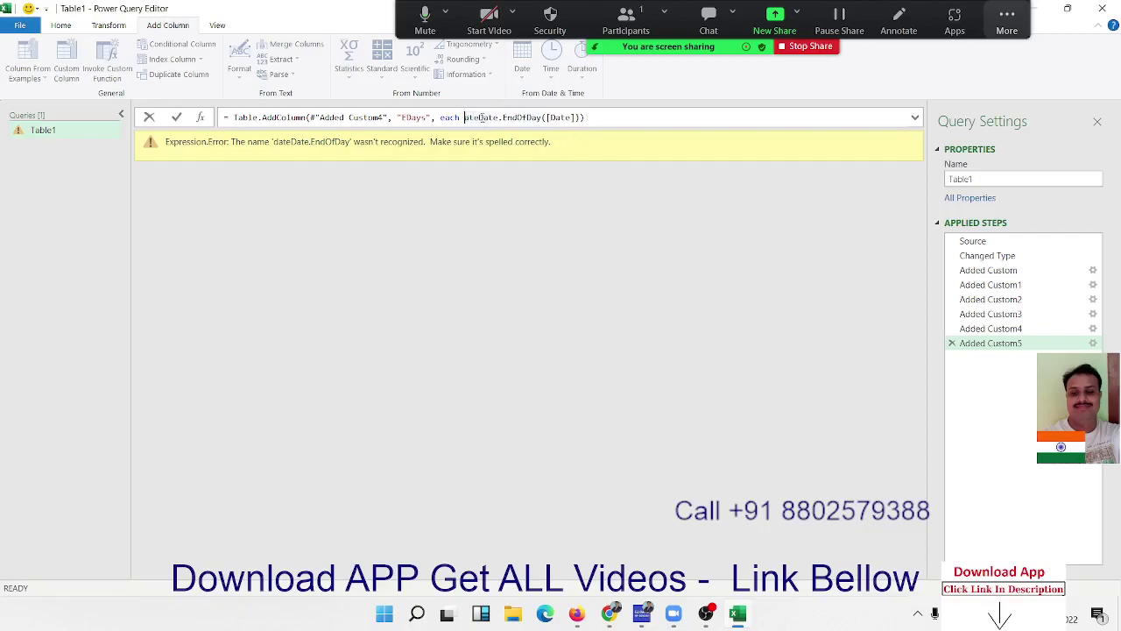
key("Delete")
key("Delete")
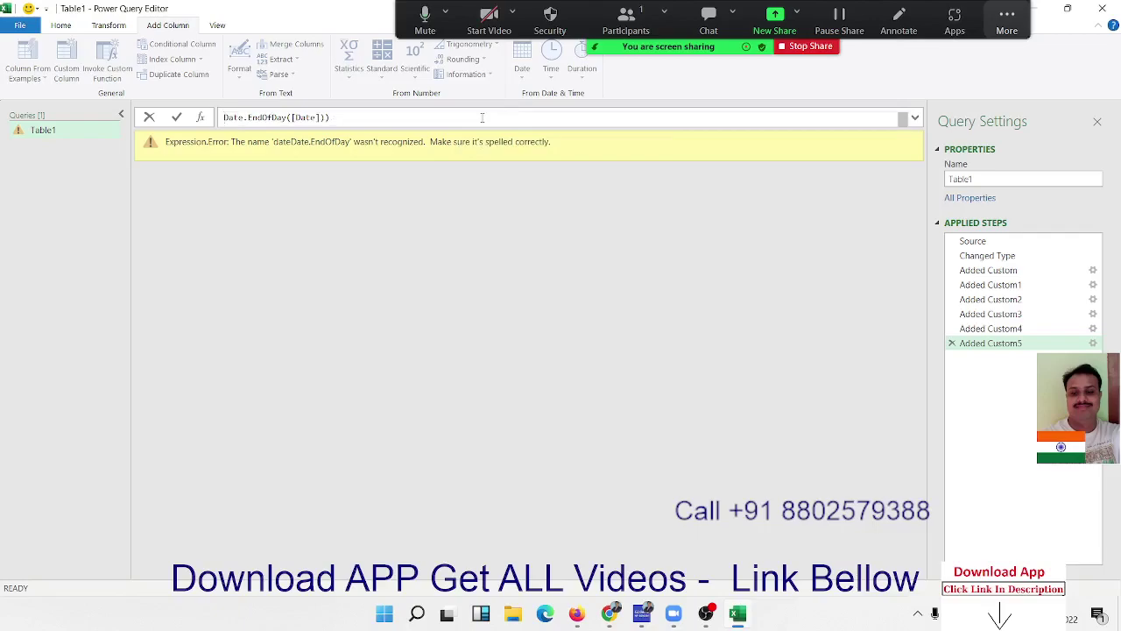
left_click(482, 117)
key("Return")
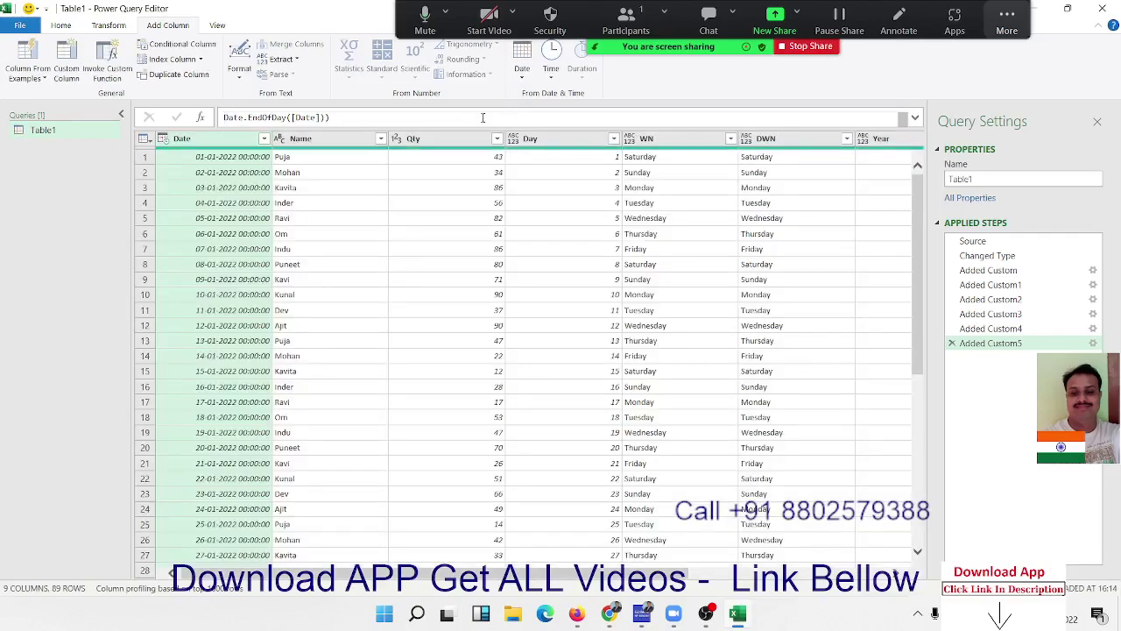
Compare the EDays end-of-day values with the DinM values, then begin another custom column
left_click_drag(585, 574, 789, 574)
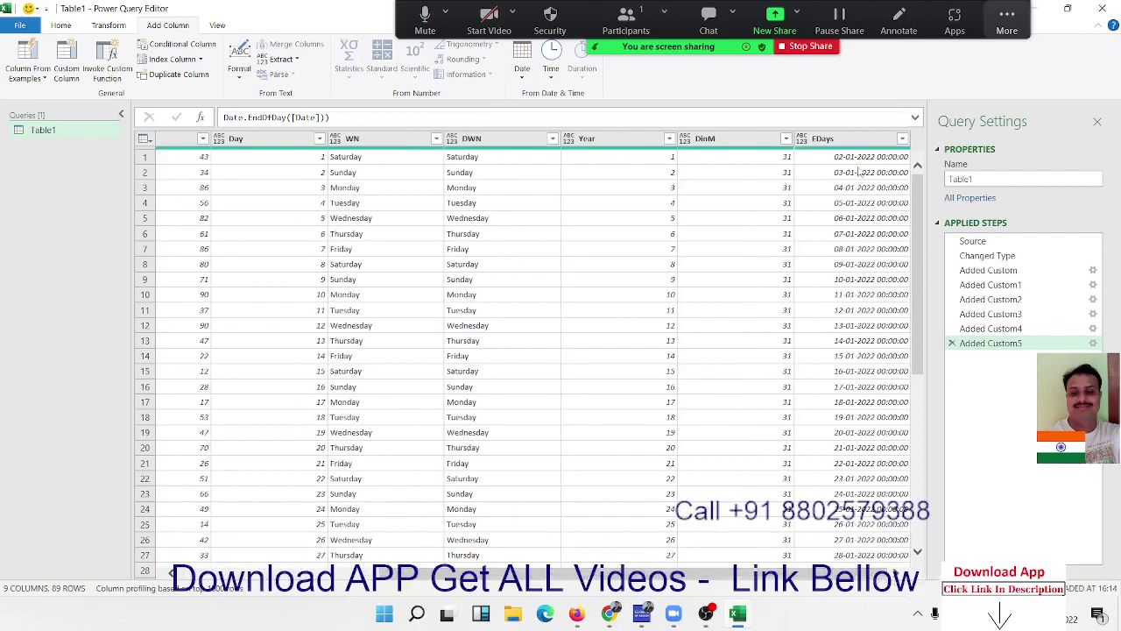
left_click(861, 160)
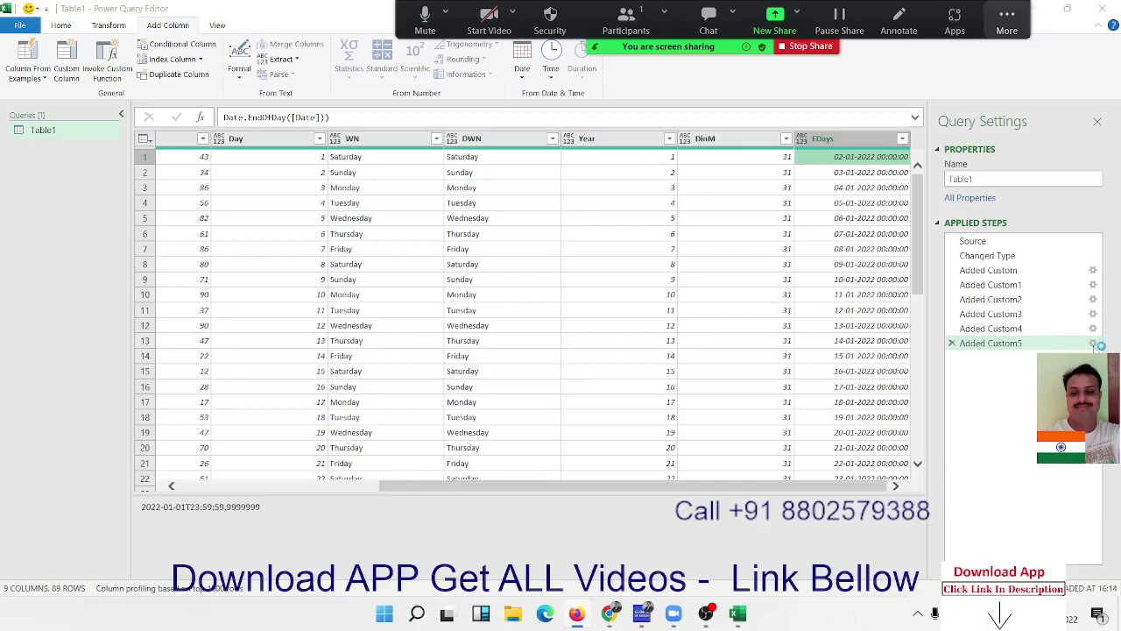
left_click(739, 220)
scroll(730, 295, "down", 3)
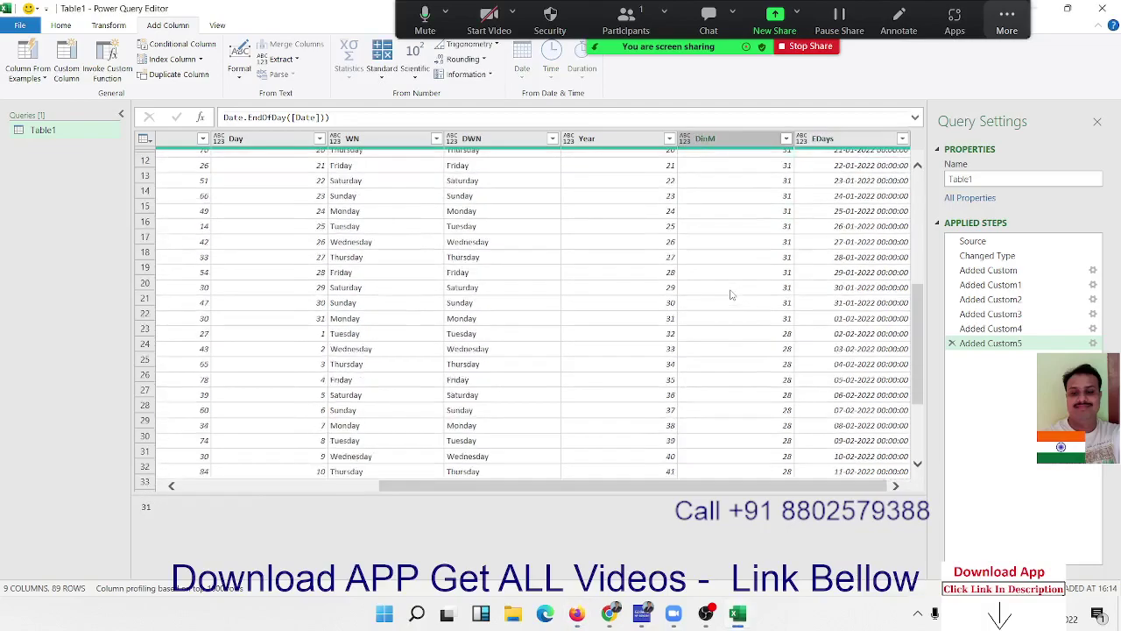
scroll(731, 295, "up", 3)
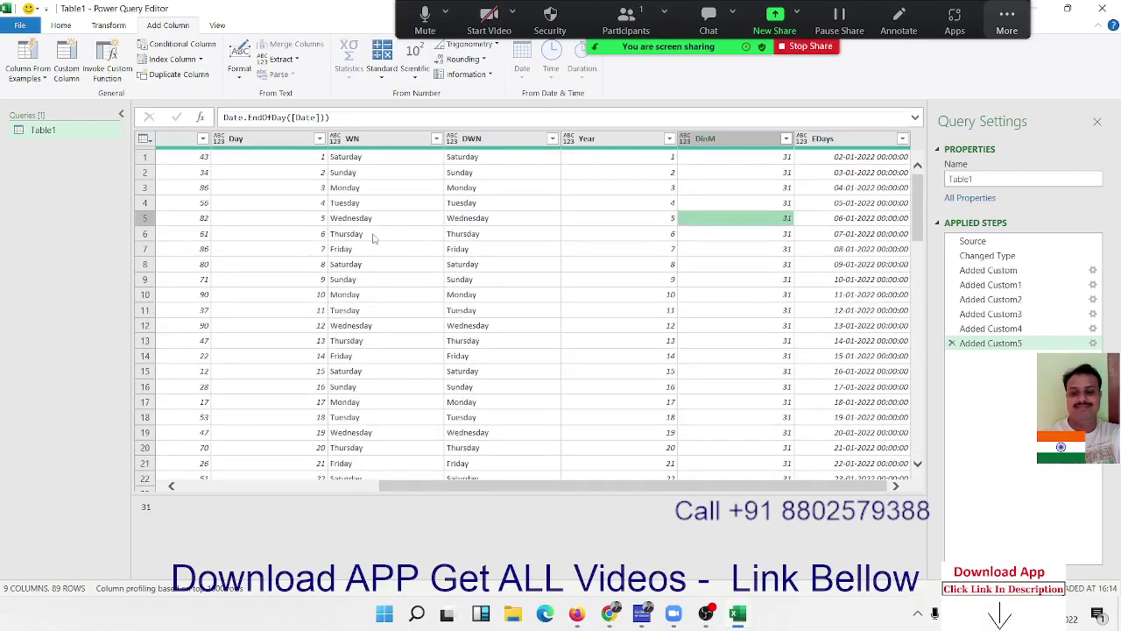
left_click(86, 75)
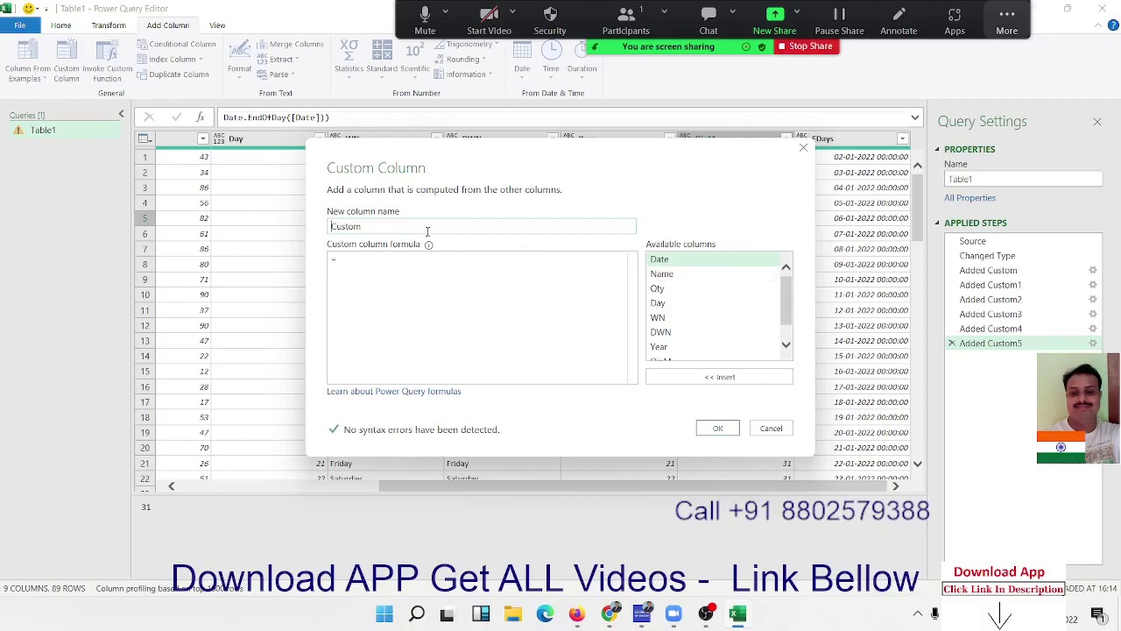
Add the EMonth column with formula Date.EndOfMonth([Date])
double_click(407, 227)
type("EMonth")
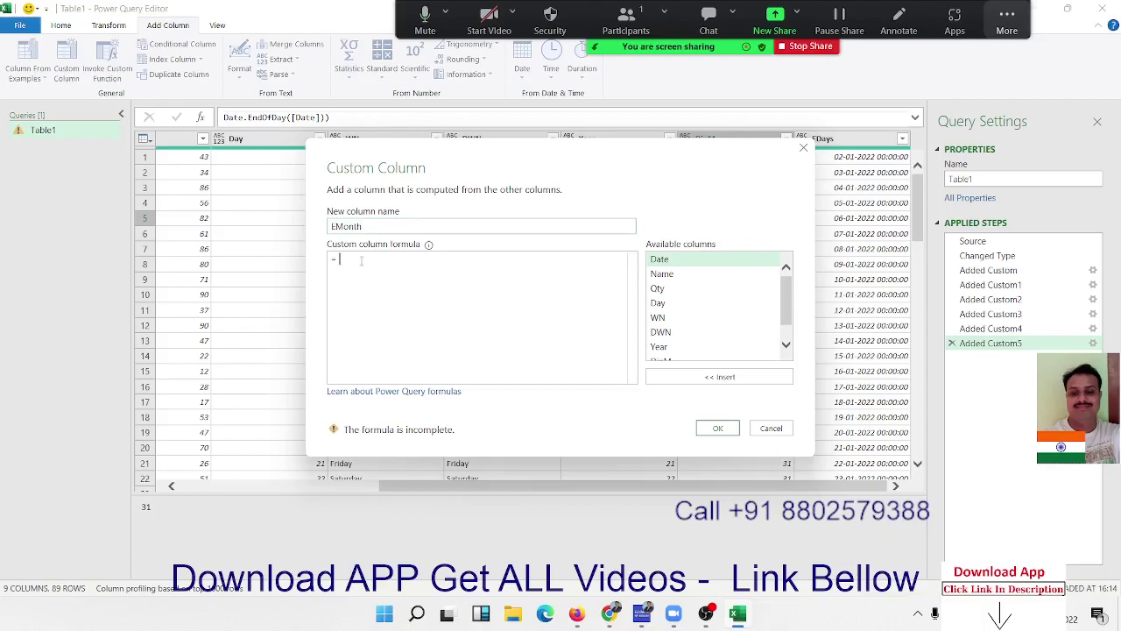
type("date")
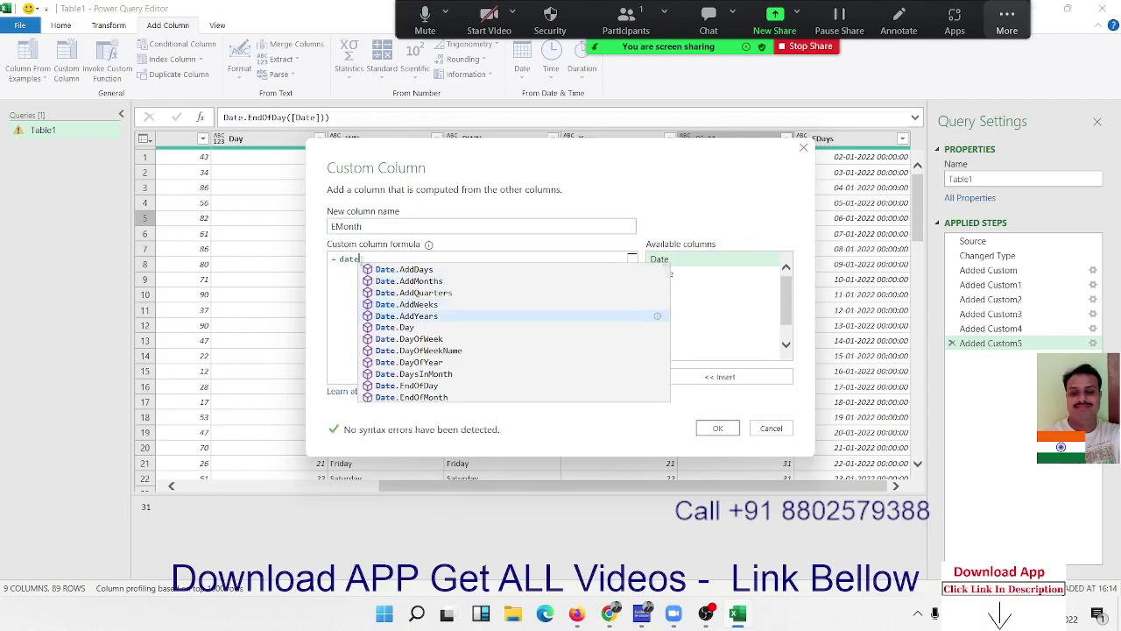
key("Down")
key("Down")
key("Down")
key("Down")
key("Down")
key("Down")
key("Down")
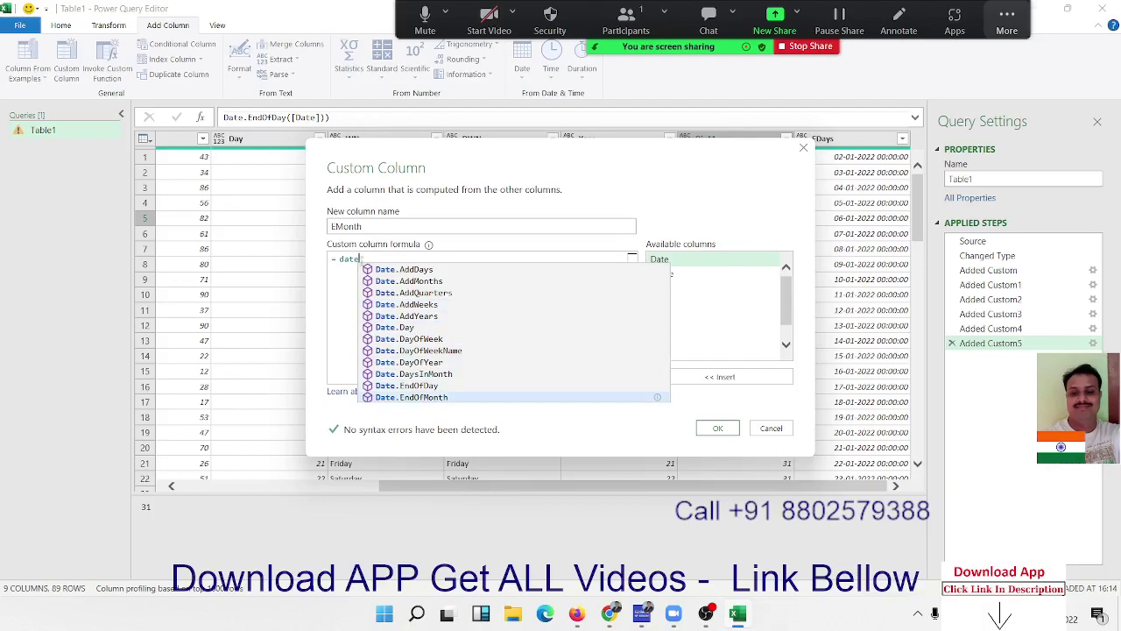
key("Tab")
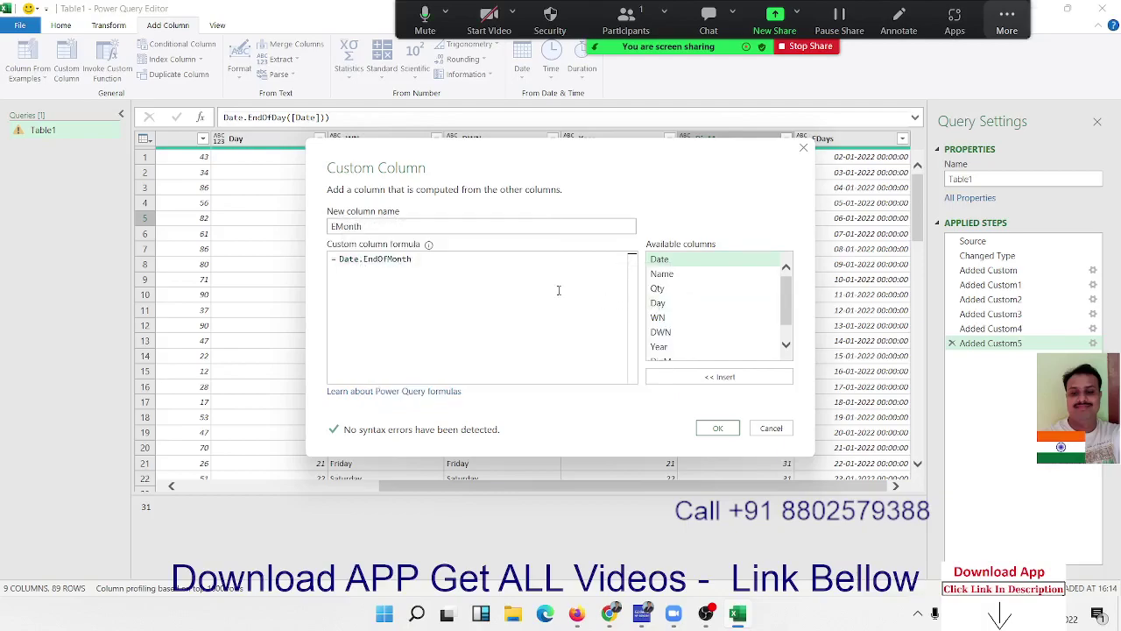
type("(")
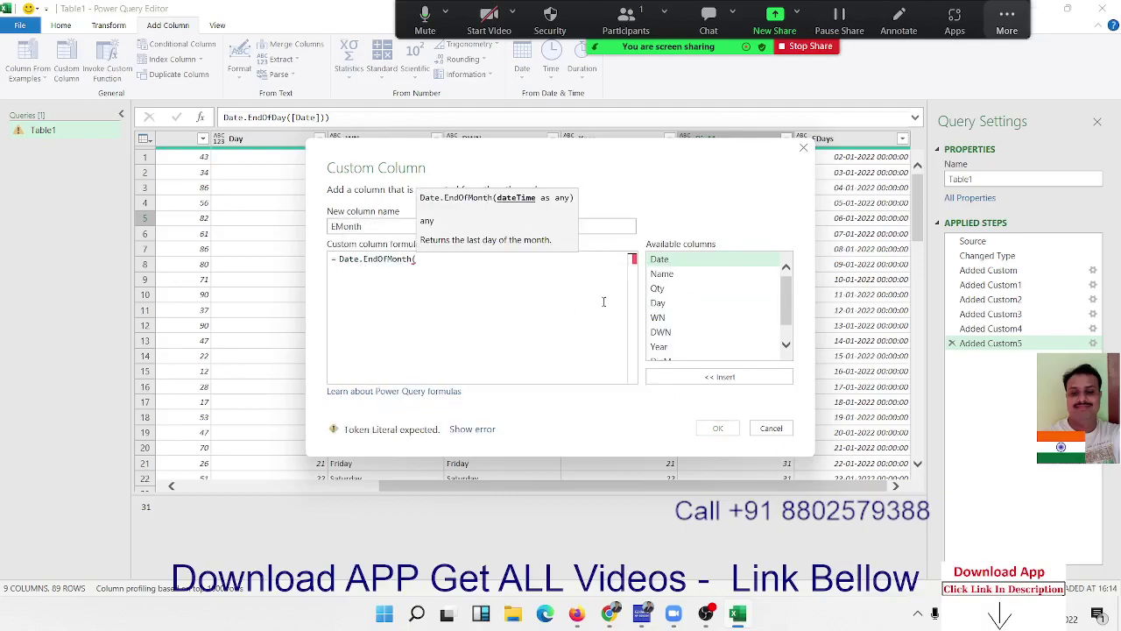
double_click(664, 261)
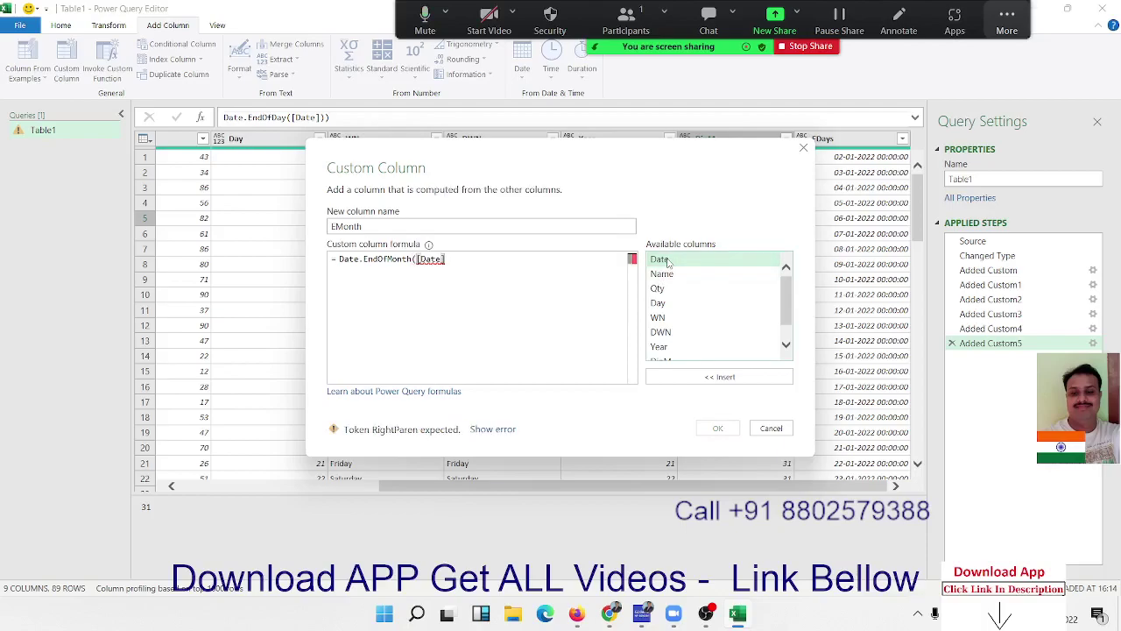
type(")")
key("Return")
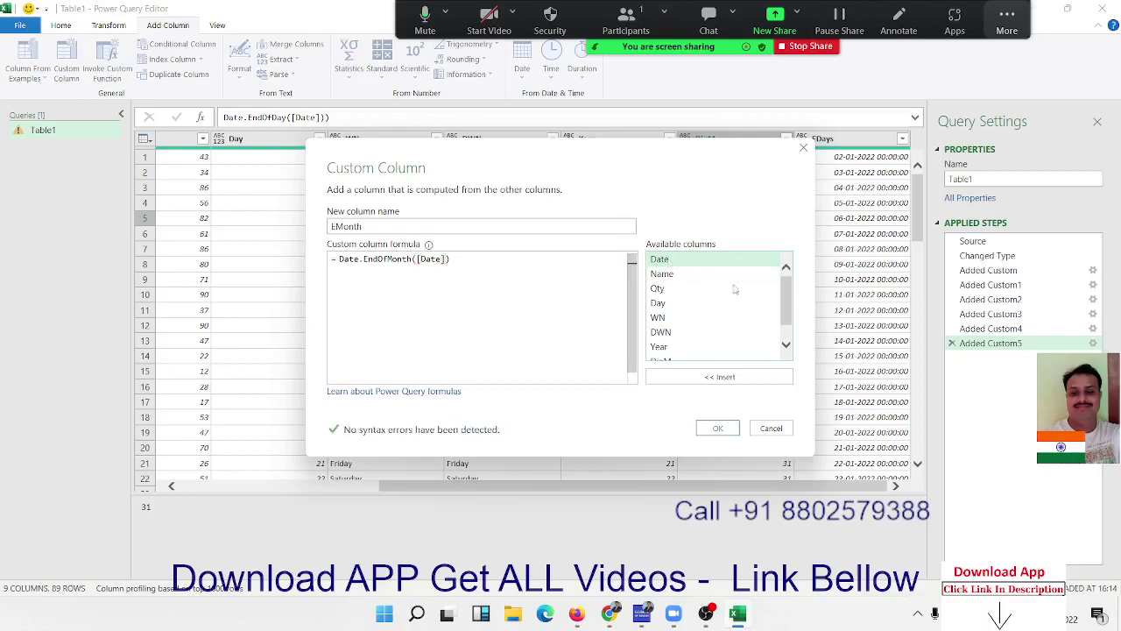
left_click(714, 430)
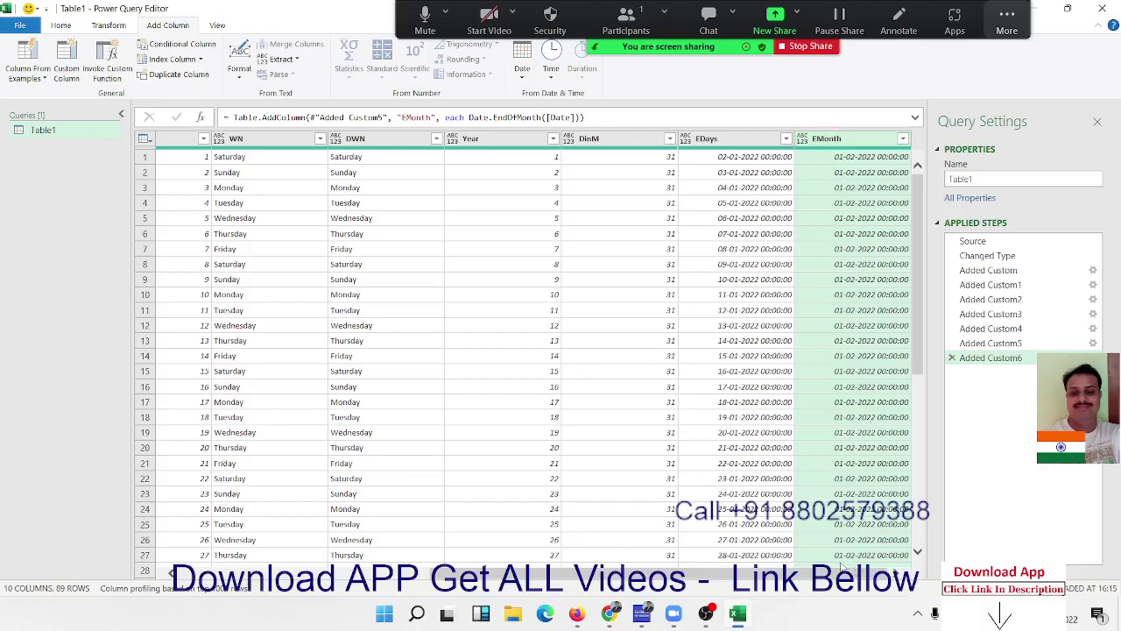
scroll(549, 528, "left", 10)
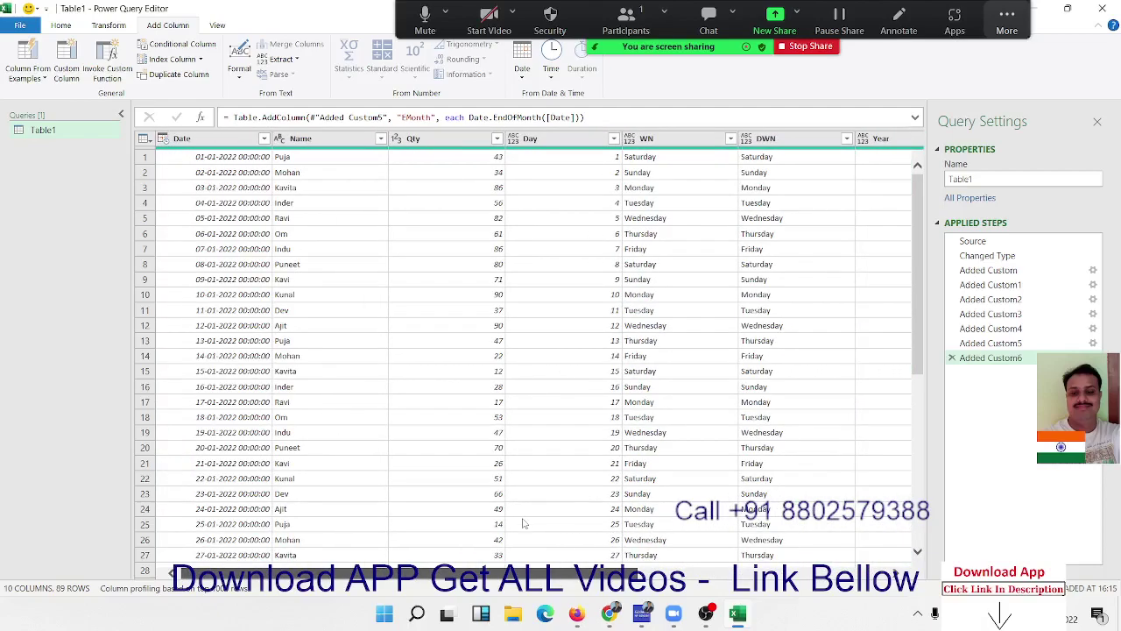
scroll(590, 517, "right", 10)
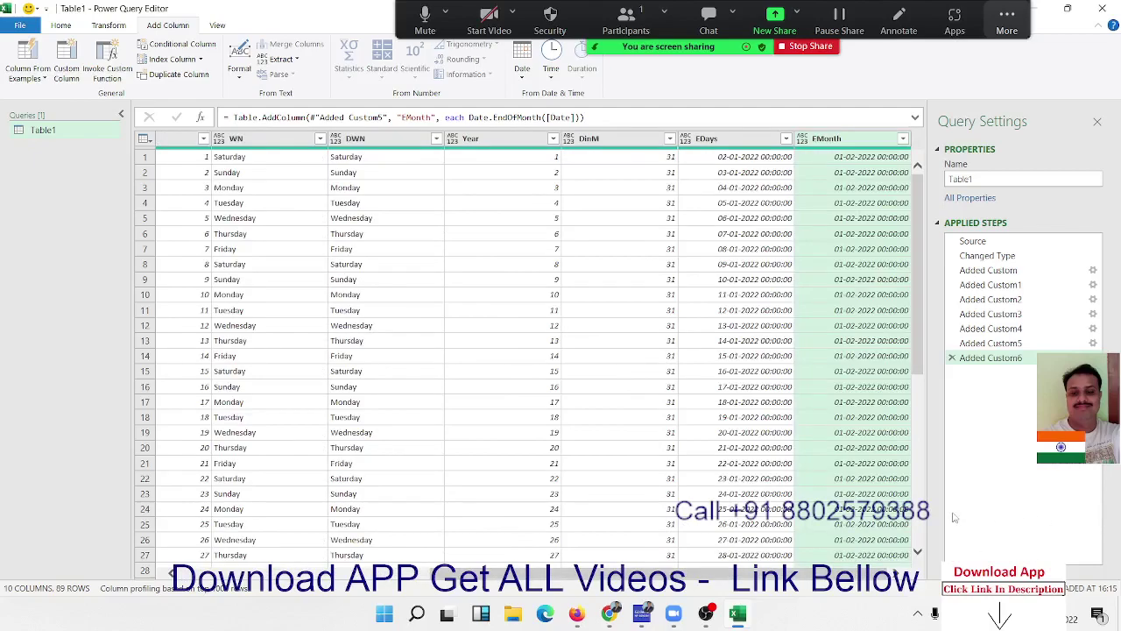
left_click(829, 204)
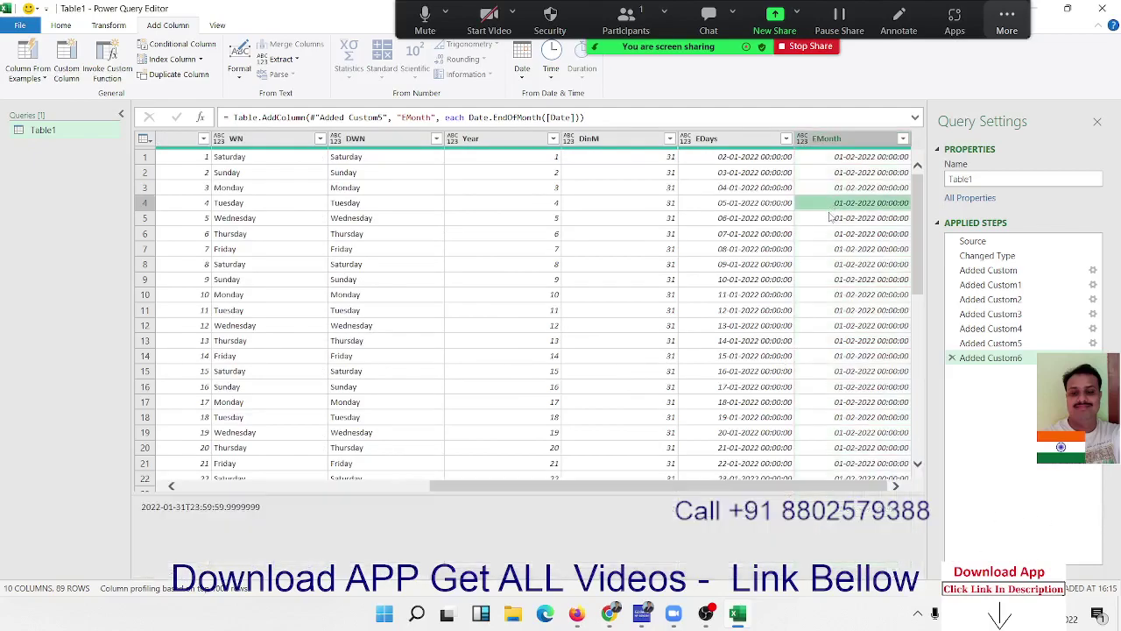
scroll(839, 427, "down", 2)
scroll(838, 427, "down", 5)
scroll(838, 427, "down", 3)
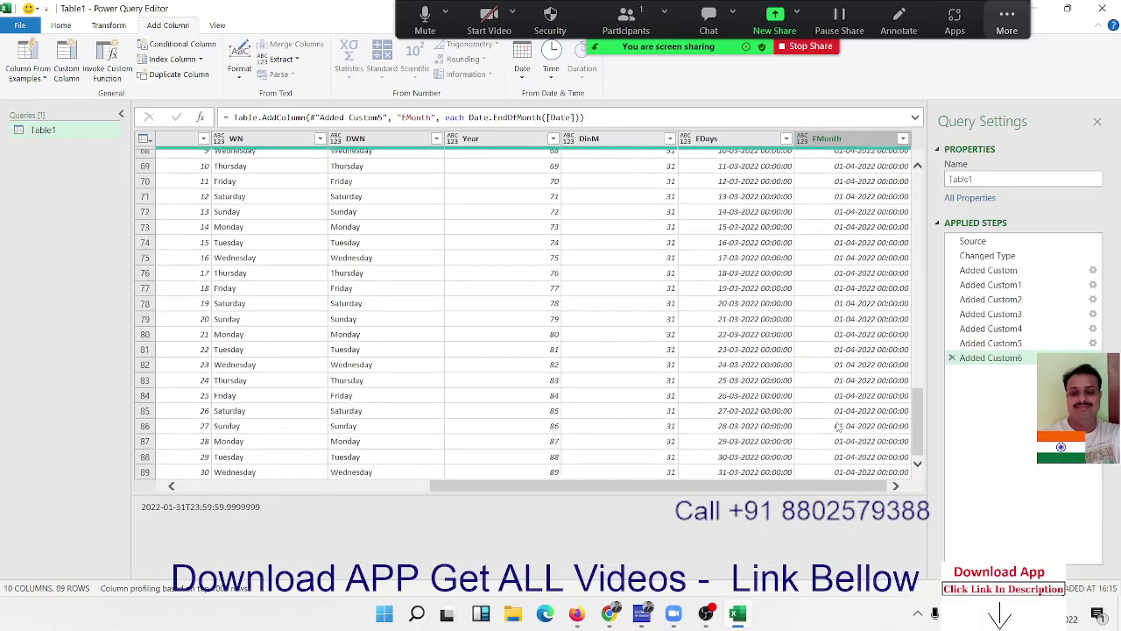
scroll(838, 427, "down", 4)
scroll(838, 426, "up", 15)
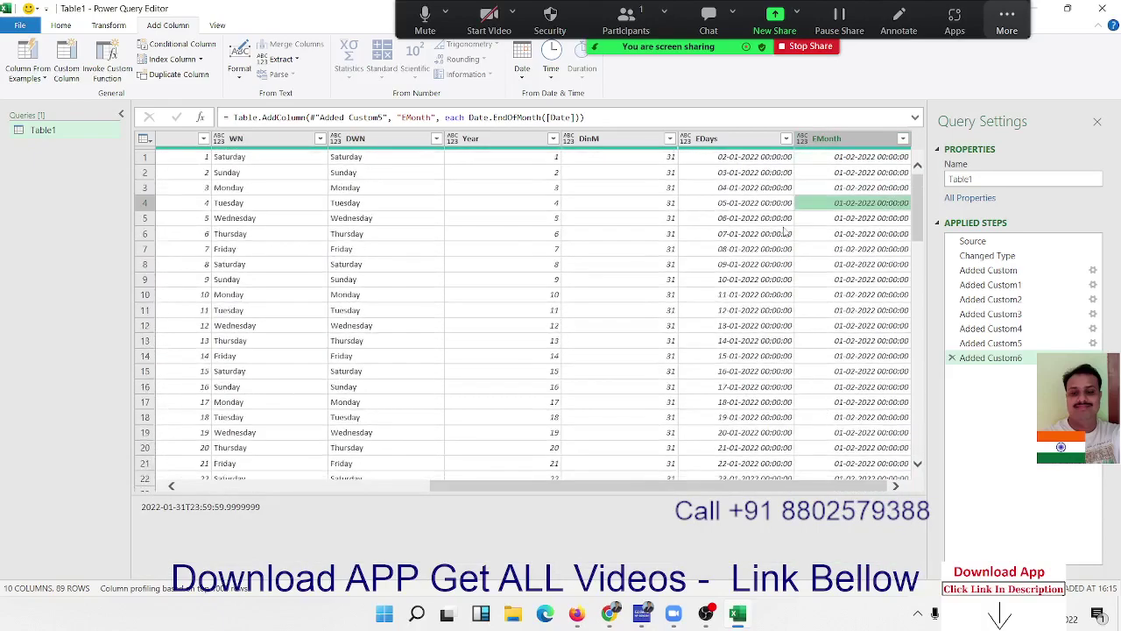
left_click(751, 205)
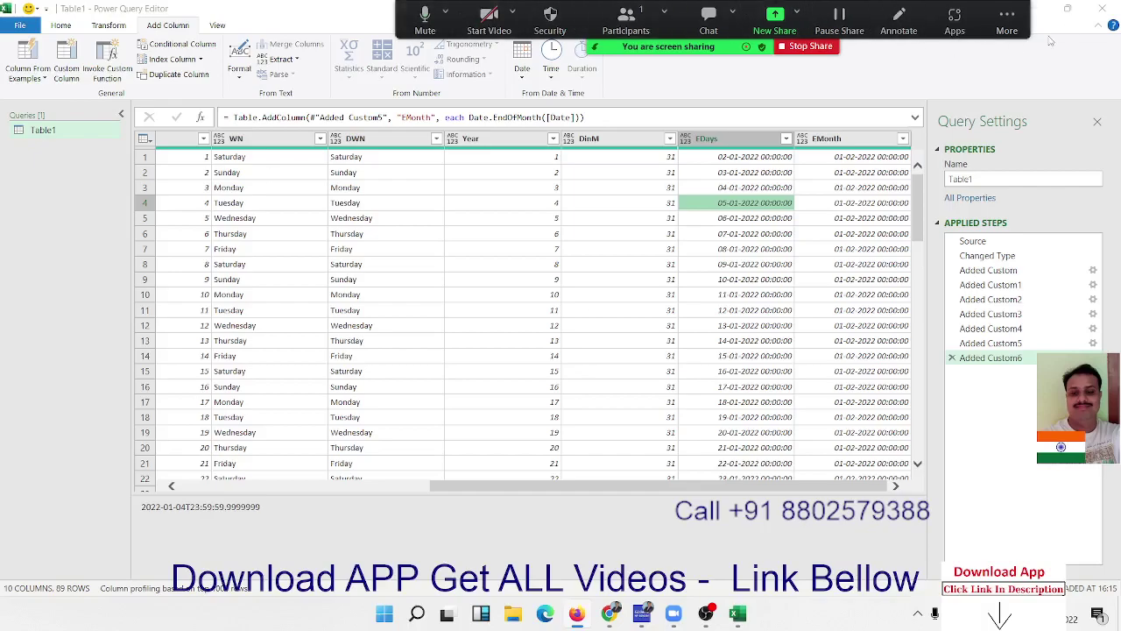
left_click(1007, 22)
left_click(927, 261)
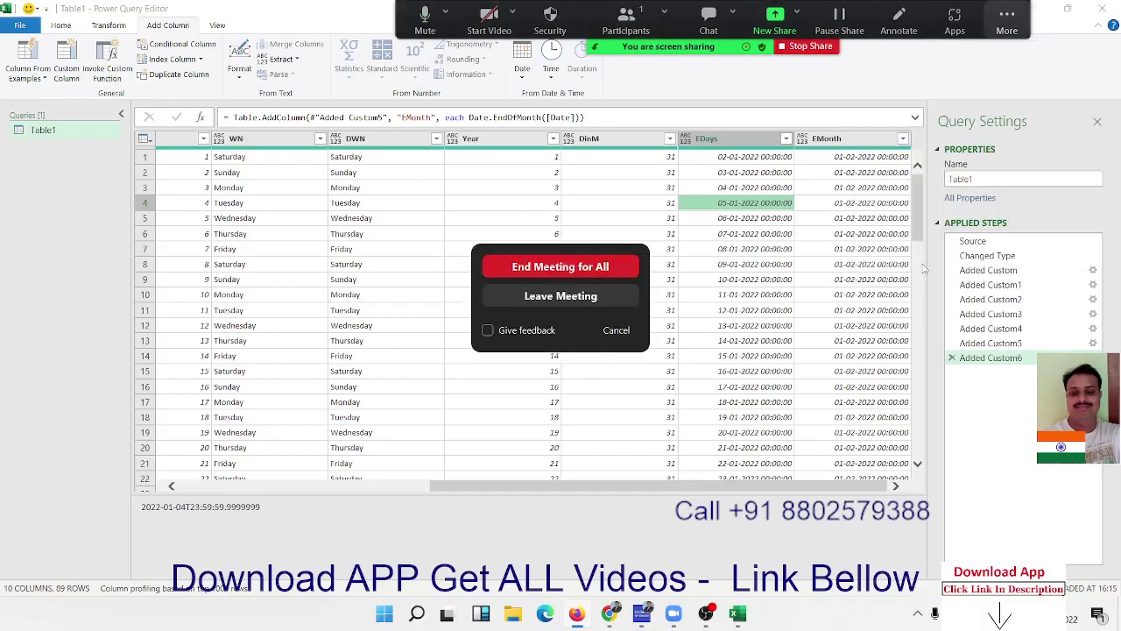
left_click(525, 267)
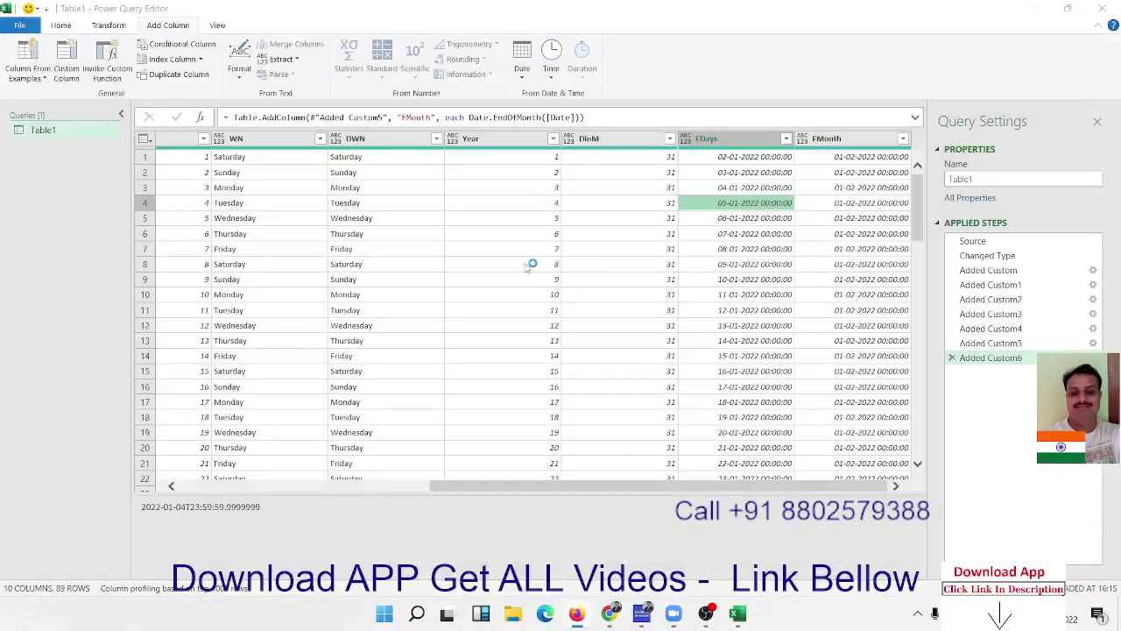